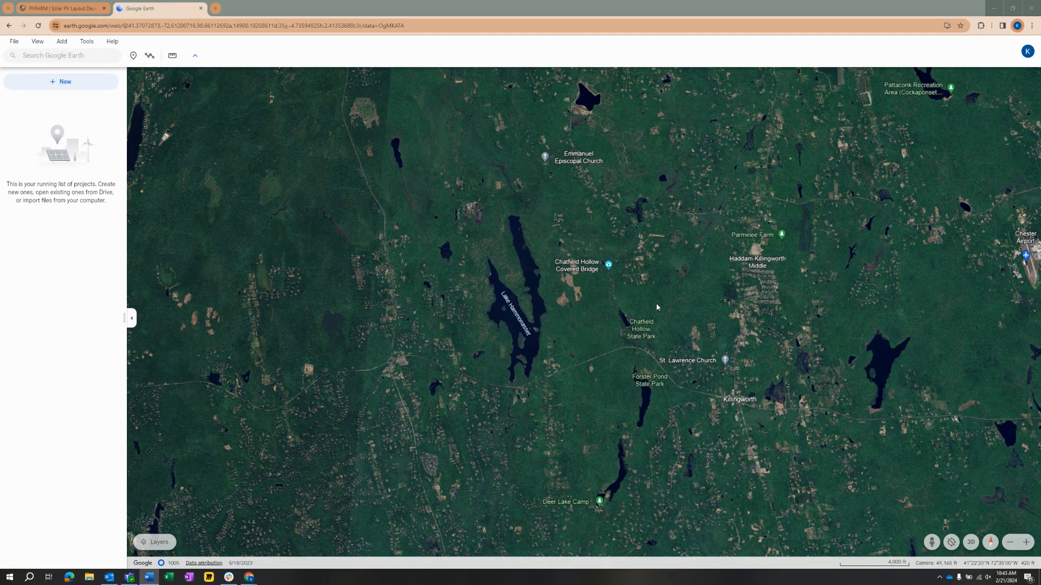
Step: Draw a closed four-sided polygon over the forest between Lake Hammonasset and the Chatfield Hollow Climbing Wall
{"action": "scroll", "coordinate": [591, 320], "scroll_direction": "up", "scroll_amount": 5}
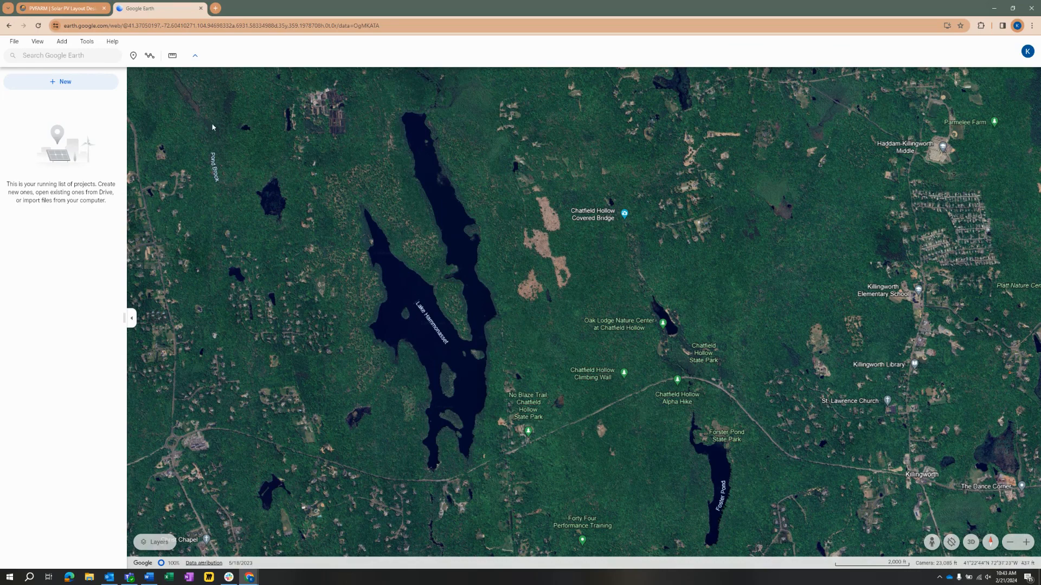
{"action": "left_click", "coordinate": [62, 41]}
{"action": "mouse_move", "coordinate": [87, 42]}
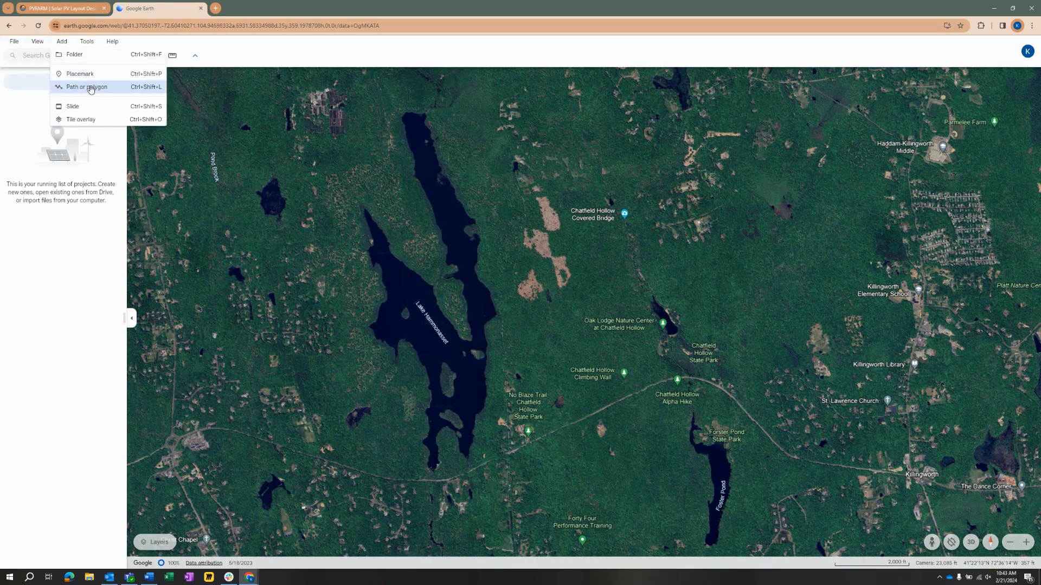
{"action": "left_click", "coordinate": [91, 88]}
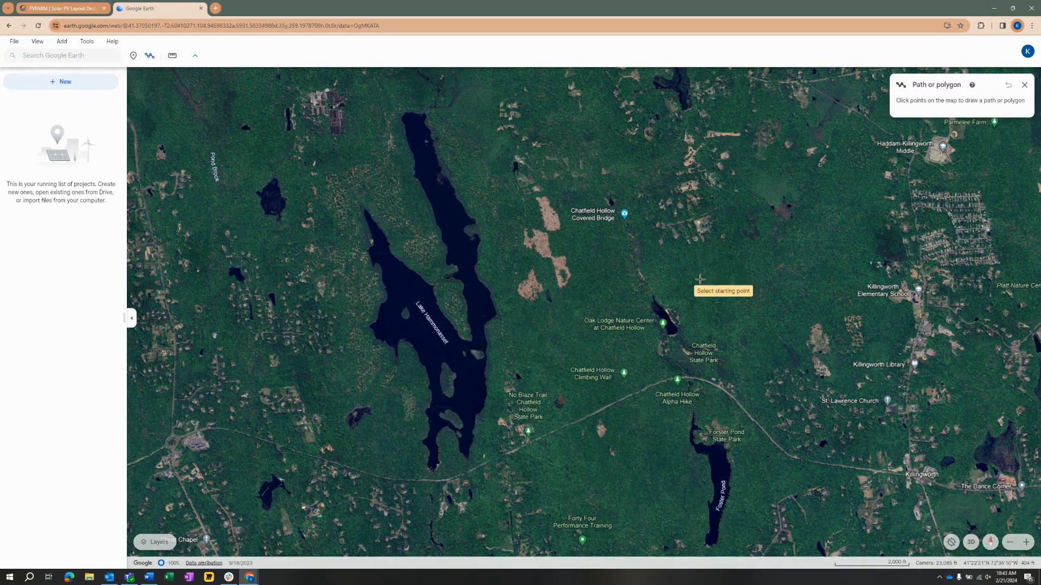
{"action": "scroll", "coordinate": [527, 350], "scroll_direction": "up", "scroll_amount": 6}
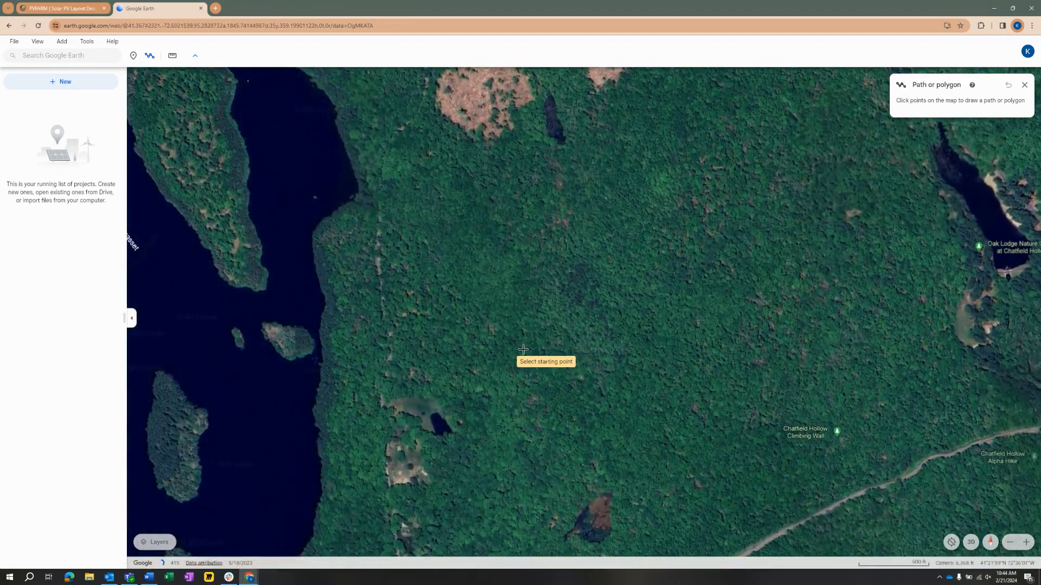
{"action": "left_click", "coordinate": [523, 350]}
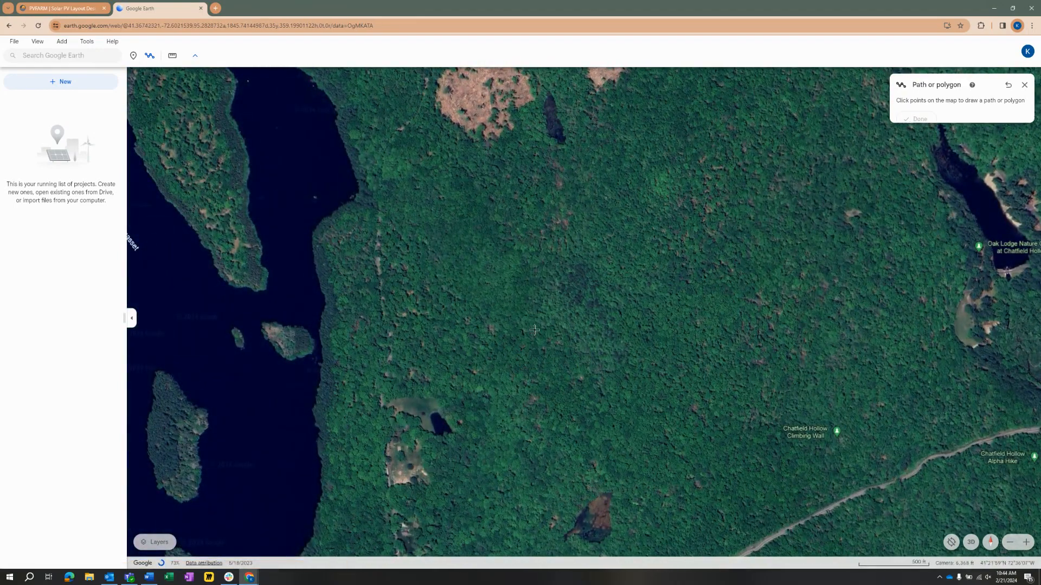
{"action": "left_click", "coordinate": [564, 269]}
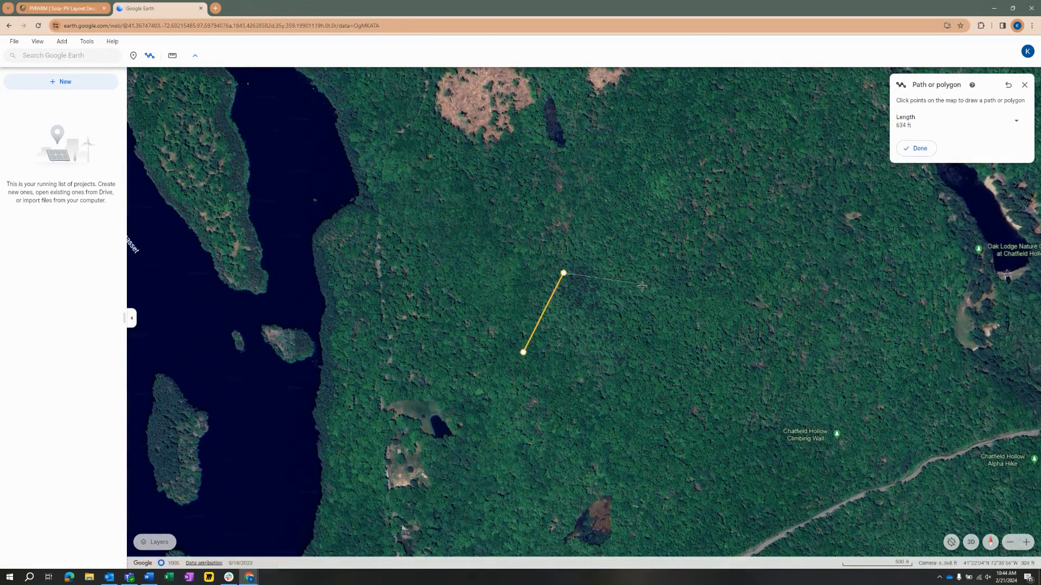
{"action": "left_click", "coordinate": [671, 305]}
{"action": "left_click", "coordinate": [634, 401]}
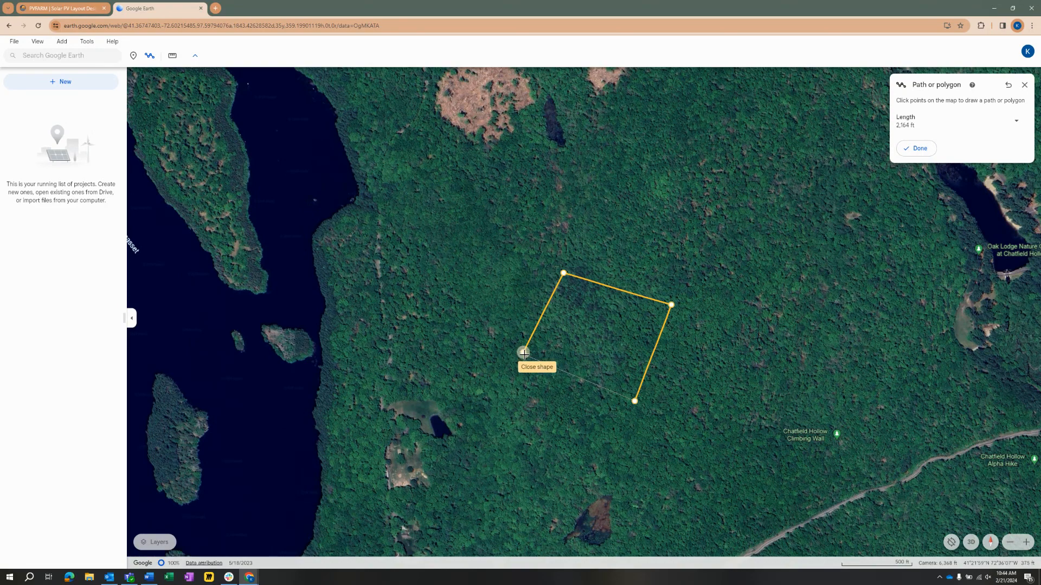
{"action": "left_click", "coordinate": [523, 353]}
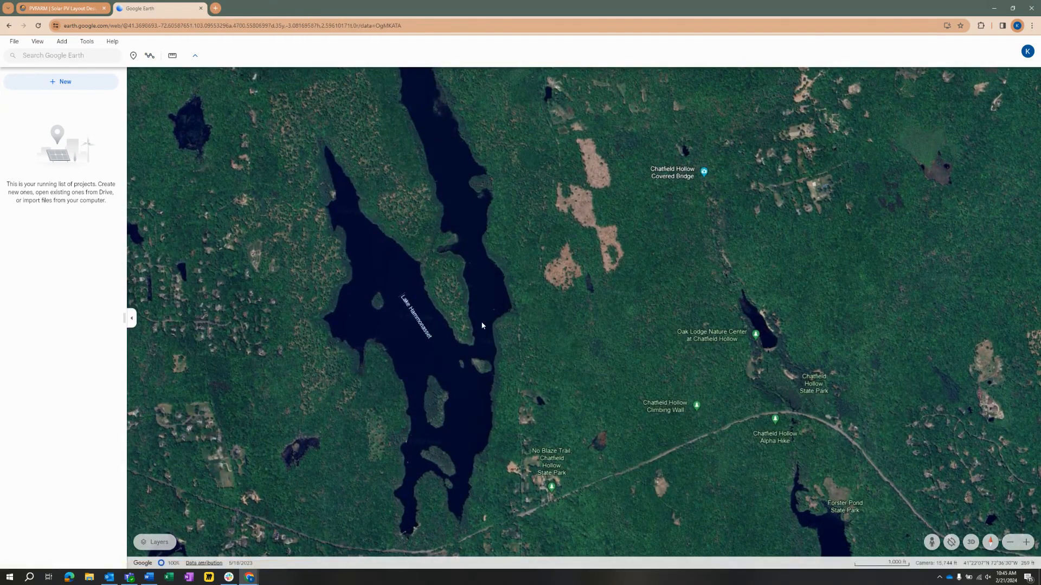
Step: Start a polygon around Lake Hammonasset, tracing outside its west shore from the northwest tip down to the western bulge
{"action": "left_click", "coordinate": [62, 41]}
{"action": "left_click", "coordinate": [87, 87]}
{"action": "scroll", "coordinate": [387, 135], "scroll_direction": "down", "scroll_amount": 5}
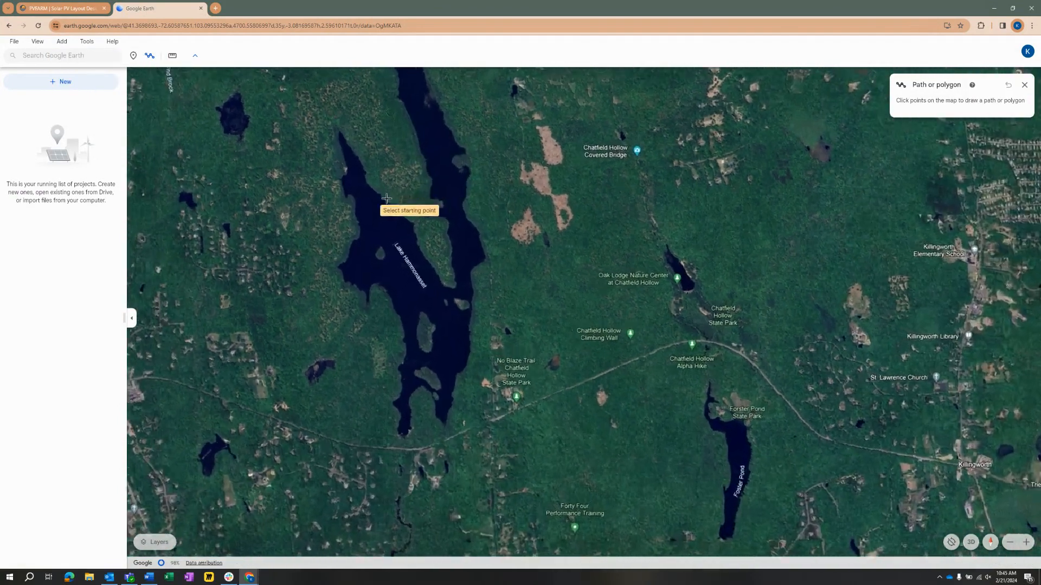
{"action": "scroll", "coordinate": [386, 197], "scroll_direction": "up", "scroll_amount": 2}
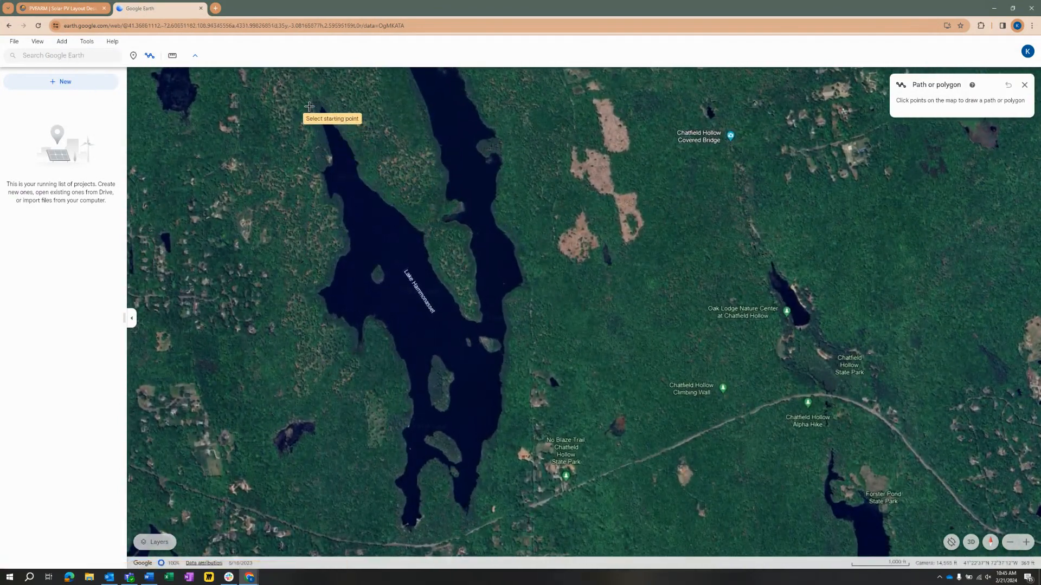
{"action": "left_click", "coordinate": [309, 107]}
{"action": "left_click", "coordinate": [319, 156]}
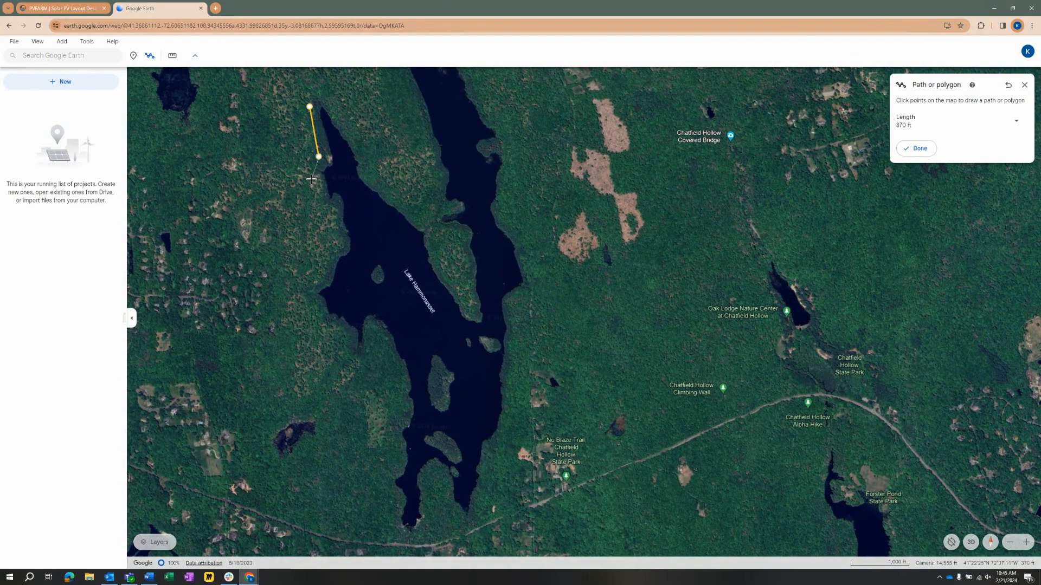
{"action": "left_click", "coordinate": [311, 175]}
{"action": "left_click", "coordinate": [319, 202]}
{"action": "left_click", "coordinate": [329, 227]}
{"action": "left_click", "coordinate": [320, 265]}
{"action": "left_click", "coordinate": [304, 287]}
{"action": "left_click", "coordinate": [307, 314]}
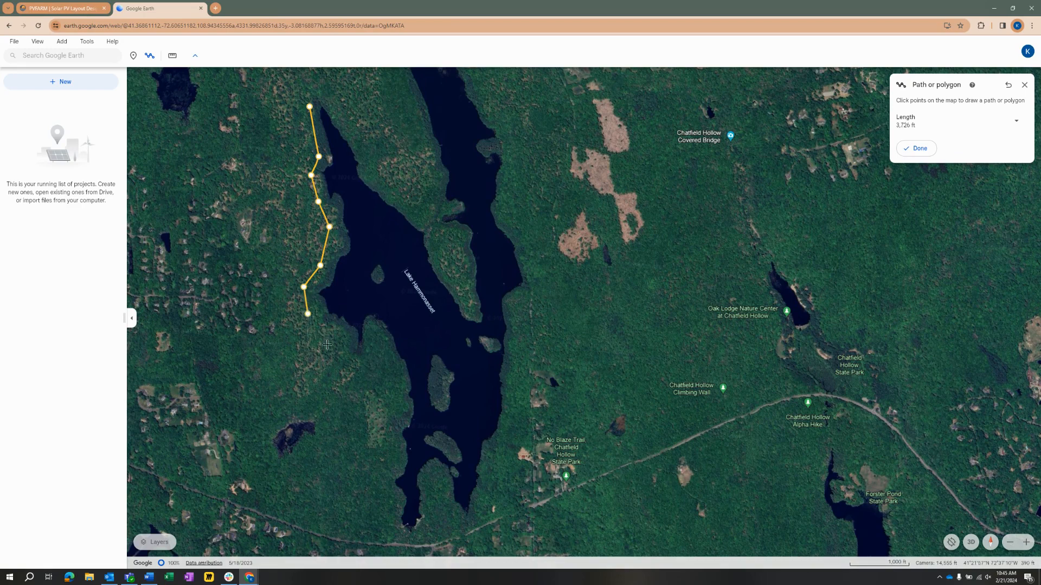
Step: Continue the lake polygon along the southwest shore from the western bulge to just above the lake's southern tip
{"action": "left_click", "coordinate": [335, 354]}
{"action": "left_click", "coordinate": [364, 364]}
{"action": "left_click", "coordinate": [376, 367]}
{"action": "left_click", "coordinate": [390, 396]}
{"action": "left_click", "coordinate": [388, 437]}
{"action": "left_click", "coordinate": [382, 487]}
{"action": "left_click", "coordinate": [389, 523]}
Step: Extend the lake polygon around the southern end of the lake and up along its southeast shore
{"action": "scroll", "coordinate": [403, 534], "scroll_direction": "down", "scroll_amount": 2}
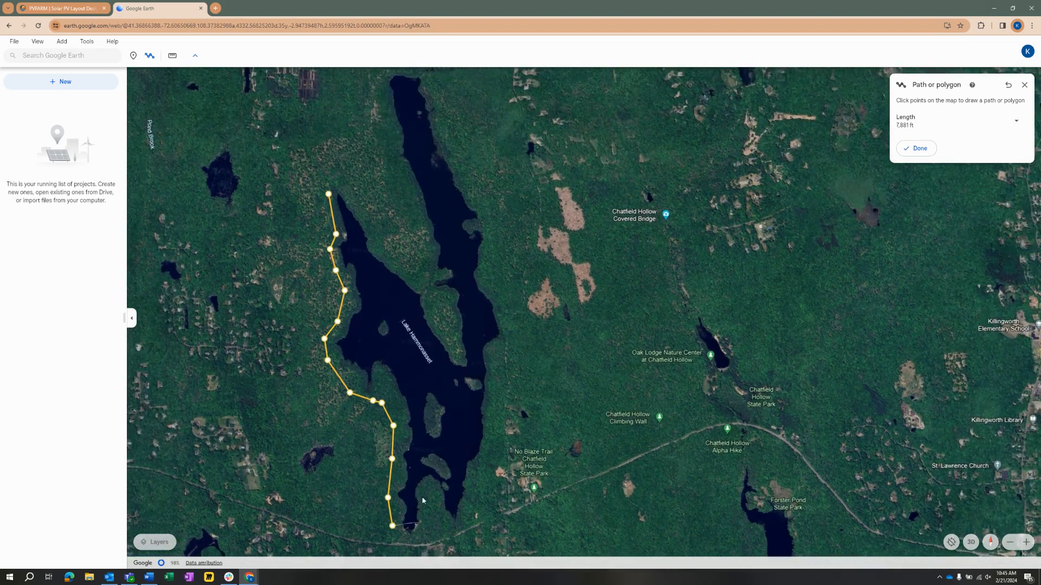
{"action": "scroll", "coordinate": [422, 500], "scroll_direction": "down", "scroll_amount": 2}
{"action": "left_click", "coordinate": [409, 531]}
{"action": "left_click", "coordinate": [427, 524]}
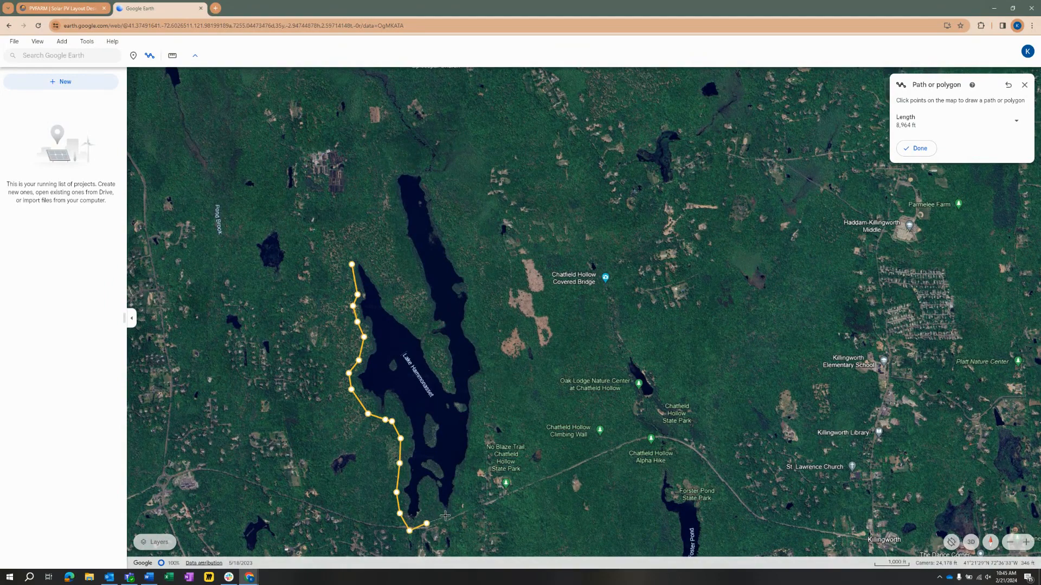
{"action": "left_click", "coordinate": [452, 517]}
{"action": "left_click", "coordinate": [459, 497]}
{"action": "scroll", "coordinate": [462, 480], "scroll_direction": "up", "scroll_amount": 2}
{"action": "left_click", "coordinate": [462, 481]}
{"action": "left_click", "coordinate": [462, 470]}
{"action": "scroll", "coordinate": [463, 470], "scroll_direction": "up", "scroll_amount": 3}
{"action": "left_click", "coordinate": [482, 439]}
Step: Trace the east shore and around the northern arm, then close the lake polygon with a perimeter of about 27,600 ft
{"action": "scroll", "coordinate": [439, 472], "scroll_direction": "down", "scroll_amount": 4}
{"action": "scroll", "coordinate": [431, 488], "scroll_direction": "down", "scroll_amount": 1}
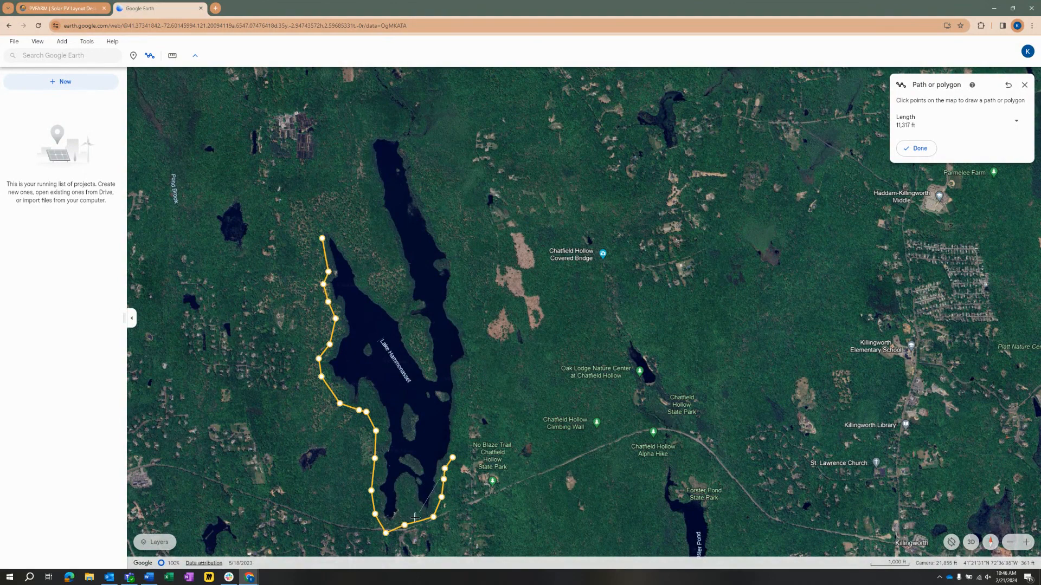
{"action": "scroll", "coordinate": [416, 517], "scroll_direction": "up", "scroll_amount": 3}
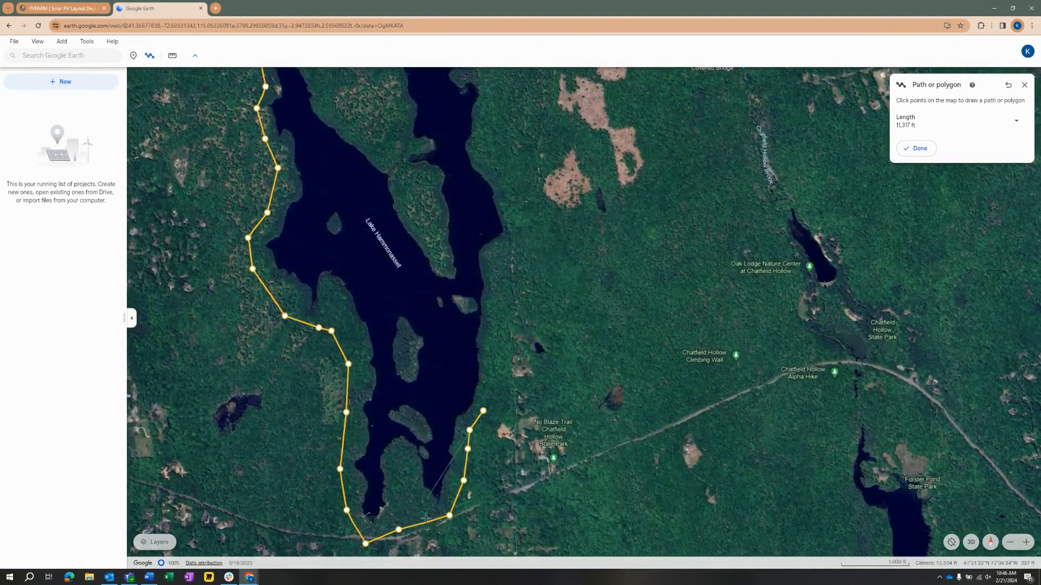
{"action": "scroll", "coordinate": [465, 378], "scroll_direction": "up", "scroll_amount": 1}
{"action": "scroll", "coordinate": [510, 382], "scroll_direction": "down", "scroll_amount": 1}
{"action": "scroll", "coordinate": [510, 382], "scroll_direction": "down", "scroll_amount": 2}
{"action": "scroll", "coordinate": [509, 386], "scroll_direction": "up", "scroll_amount": 3}
{"action": "left_click", "coordinate": [508, 388]}
{"action": "left_click", "coordinate": [518, 346]}
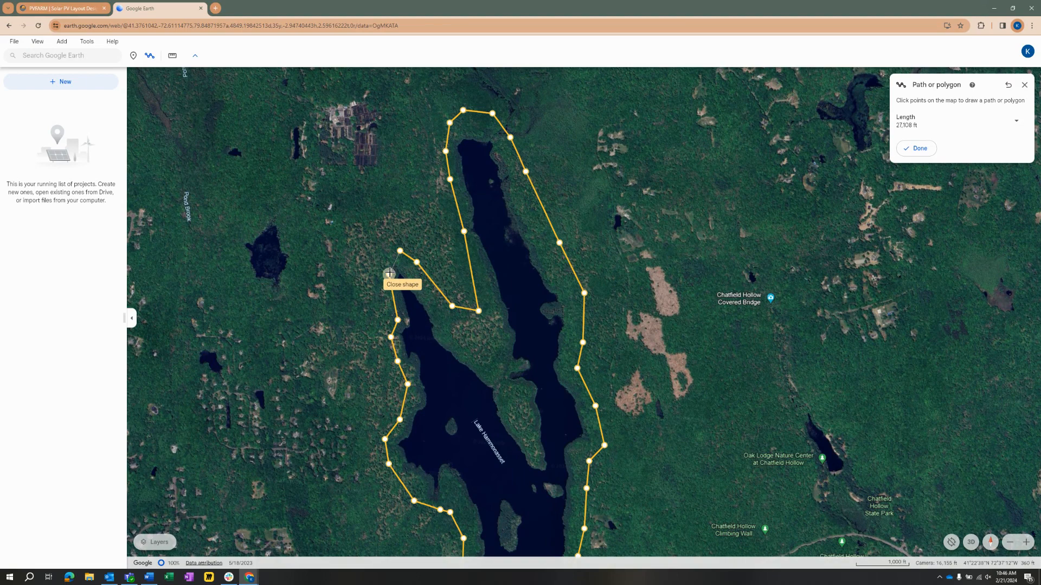
{"action": "left_click", "coordinate": [389, 273]}
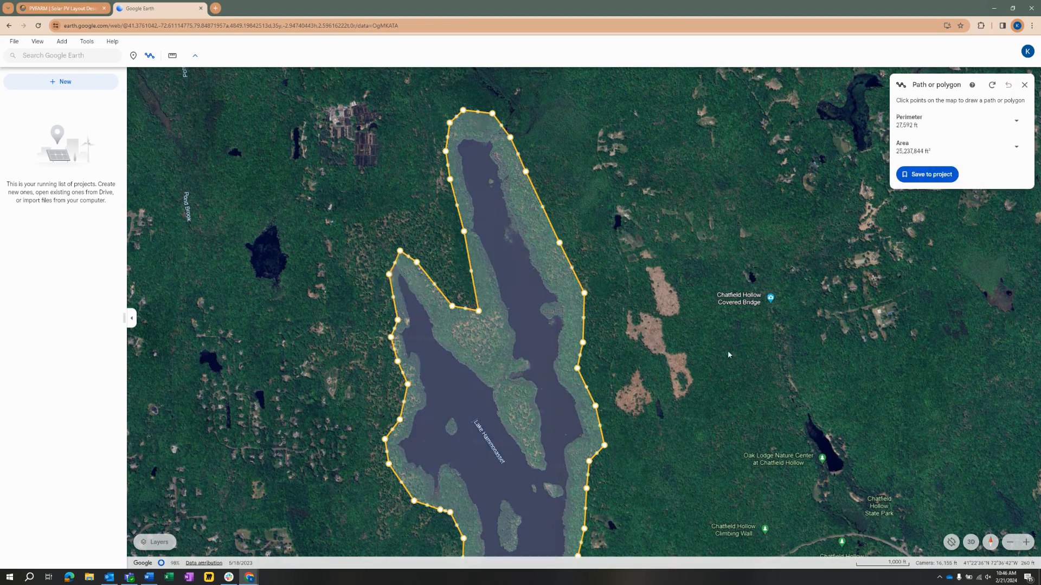
Step: Save the lake polygon to a Drive project and name it "Lake/ Exclusion"
{"action": "scroll", "coordinate": [553, 411], "scroll_direction": "down", "scroll_amount": 2}
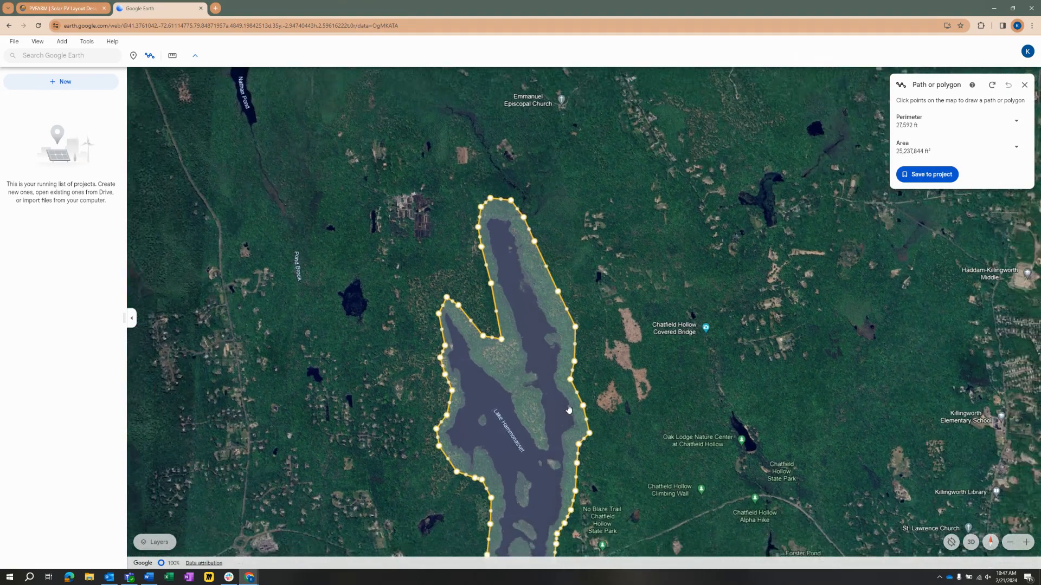
{"action": "left_click", "coordinate": [926, 174]}
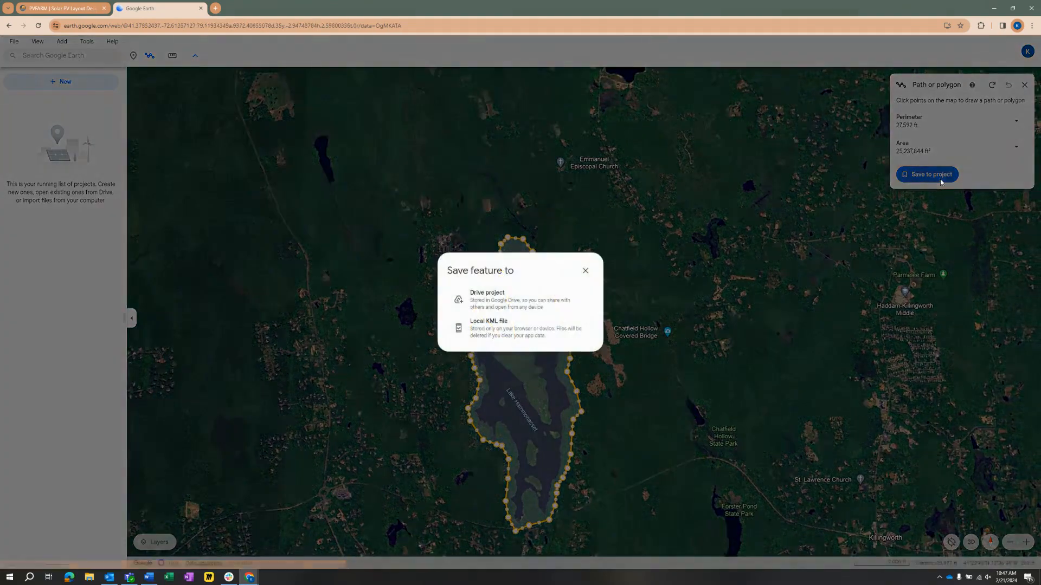
{"action": "left_click", "coordinate": [501, 300]}
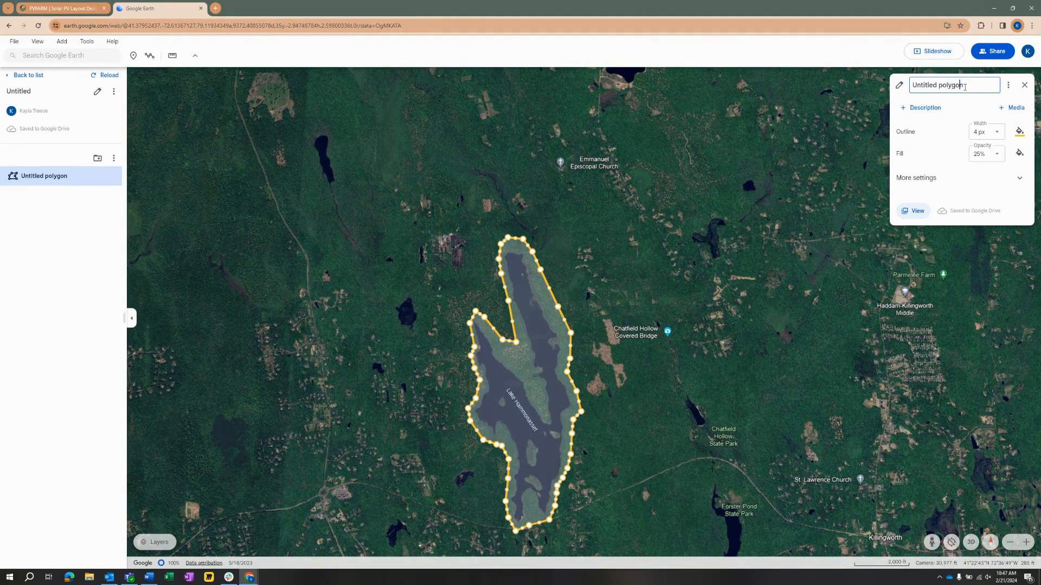
{"action": "left_click_drag", "start_coordinate": [968, 85], "coordinate": [905, 96]}
{"action": "type", "text": "Lake/ Exclusion"}
{"action": "key", "text": "Return"}
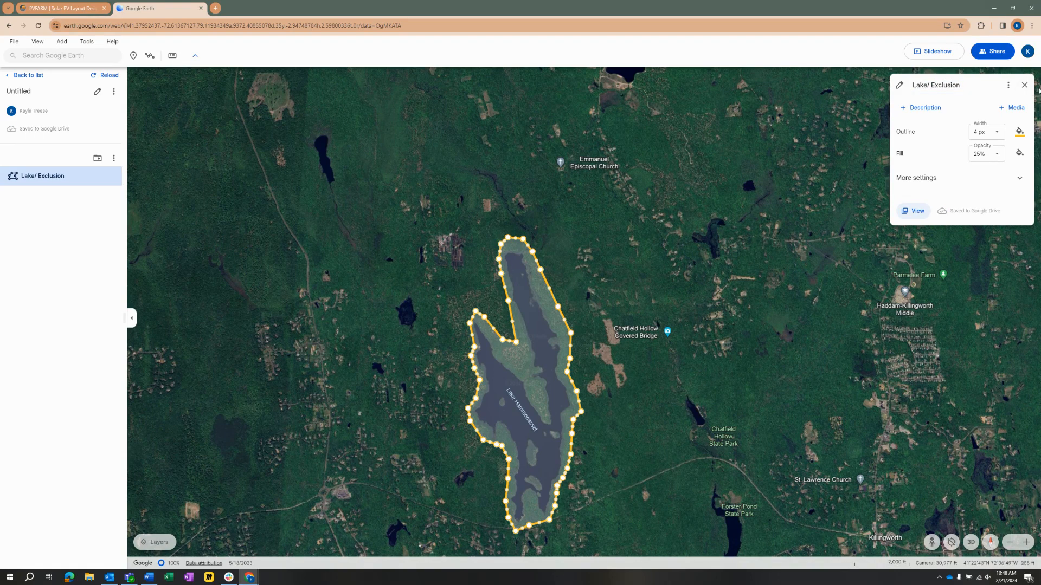
{"action": "left_click", "coordinate": [1025, 86]}
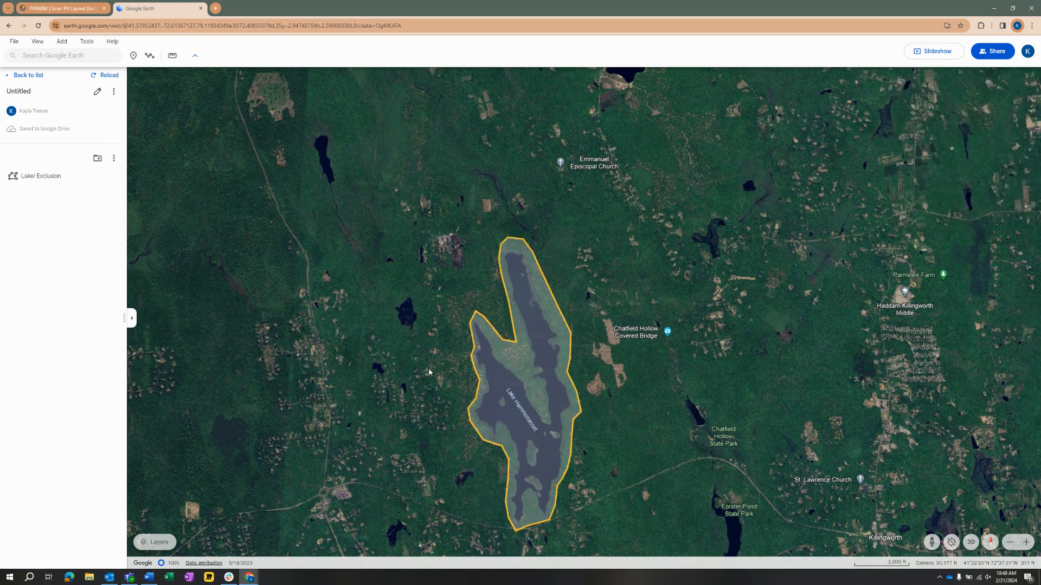
{"action": "scroll", "coordinate": [604, 388], "scroll_direction": "down", "scroll_amount": 5}
{"action": "scroll", "coordinate": [645, 425], "scroll_direction": "up", "scroll_amount": 5}
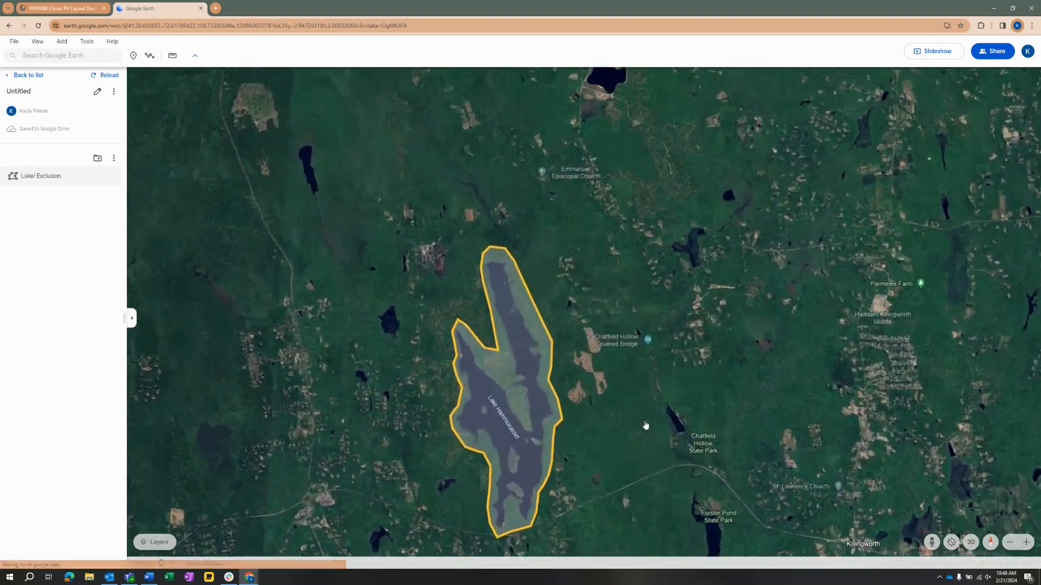
{"action": "scroll", "coordinate": [651, 428], "scroll_direction": "down", "scroll_amount": 3}
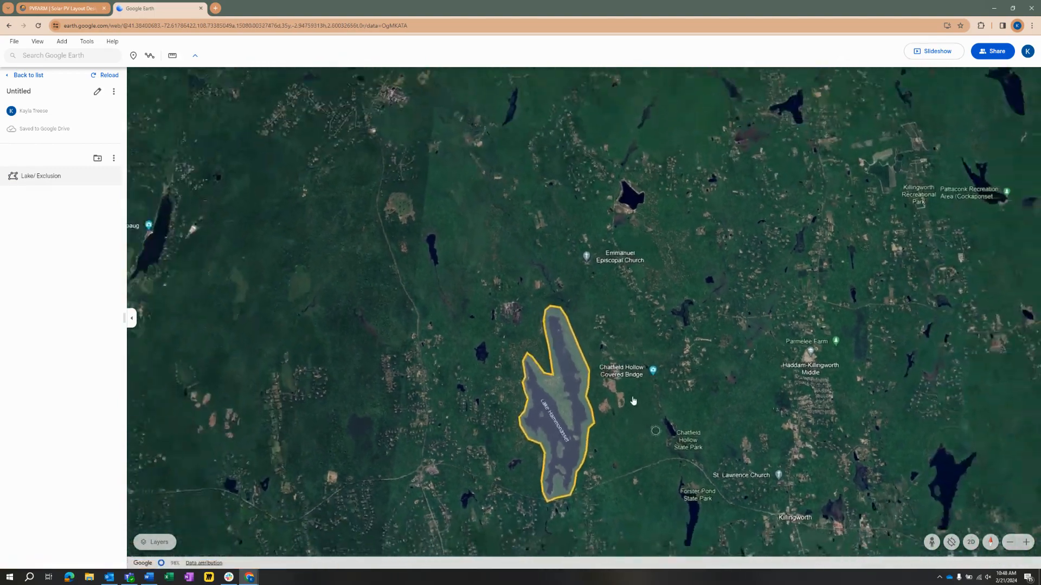
{"action": "left_click_drag", "start_coordinate": [663, 427], "coordinate": [627, 385]}
{"action": "scroll", "coordinate": [627, 387], "scroll_direction": "up", "scroll_amount": 1}
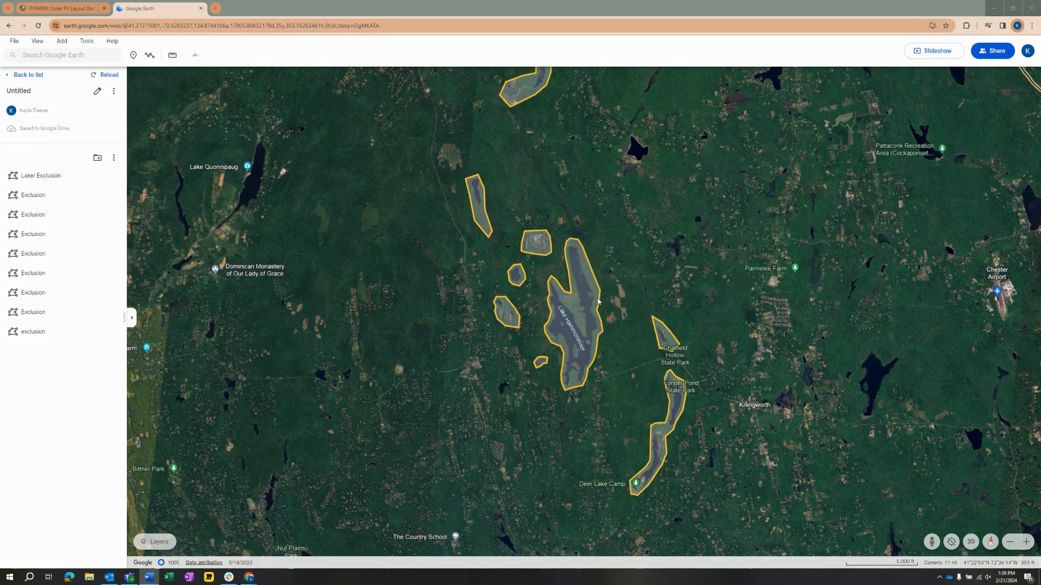
Step: Create a project folder named "Exclusion"
{"action": "left_click", "coordinate": [98, 158]}
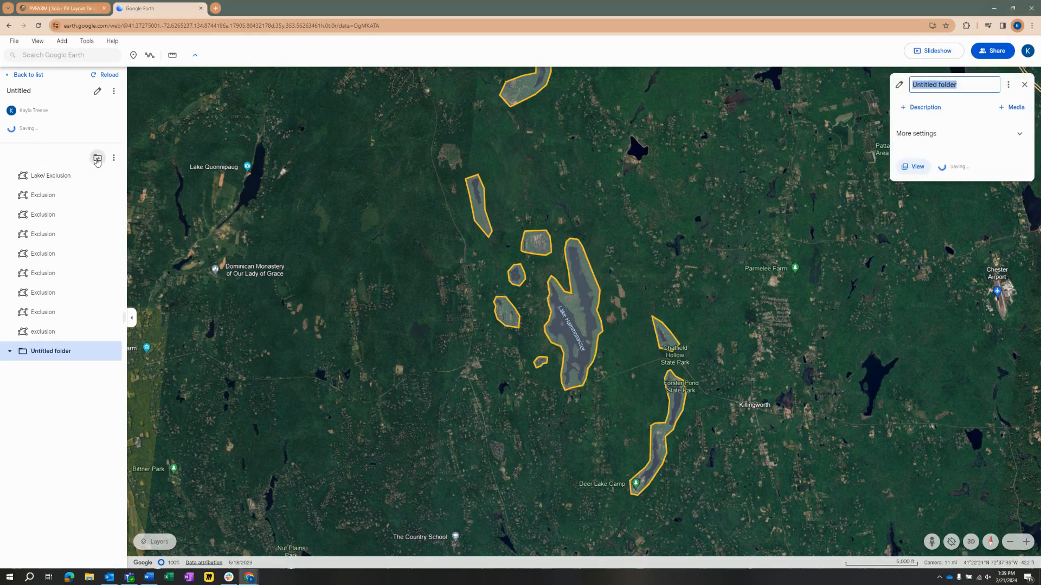
{"action": "type", "text": "Exclusion"}
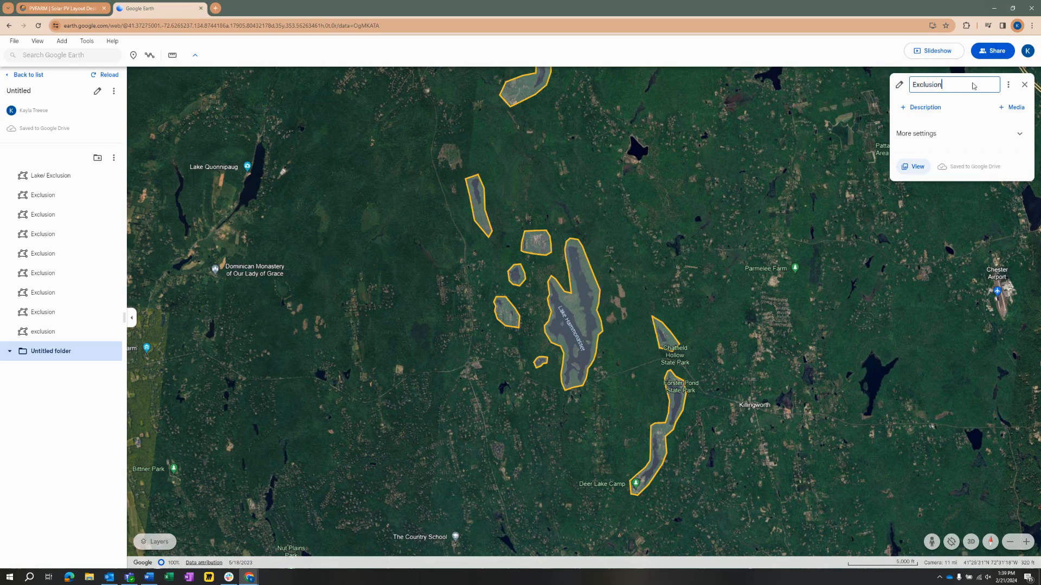
{"action": "key", "text": "Return"}
Step: Move all nine exclusion polygons, from Lake/ Exclusion to the last exclusion, into the Exclusion folder and collapse it
{"action": "left_click", "coordinate": [47, 327]}
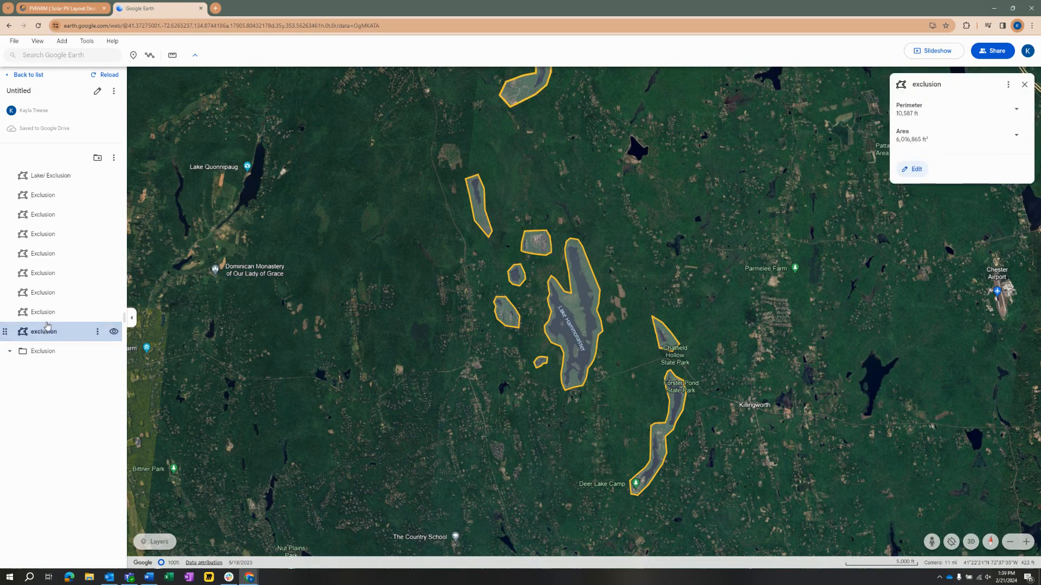
{"action": "left_click", "coordinate": [51, 179], "text": "shift"}
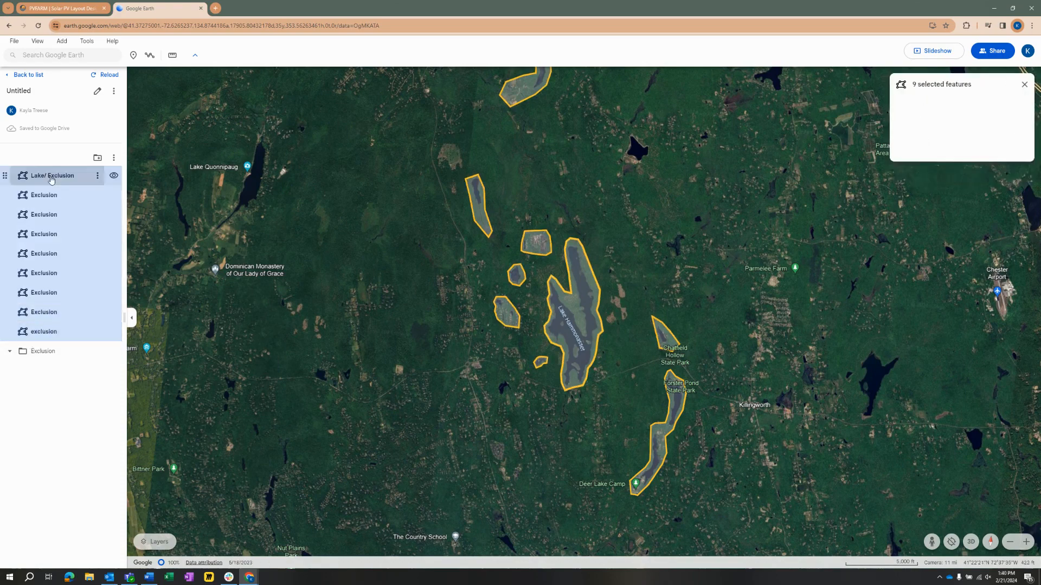
{"action": "left_click_drag", "start_coordinate": [42, 332], "coordinate": [24, 353]}
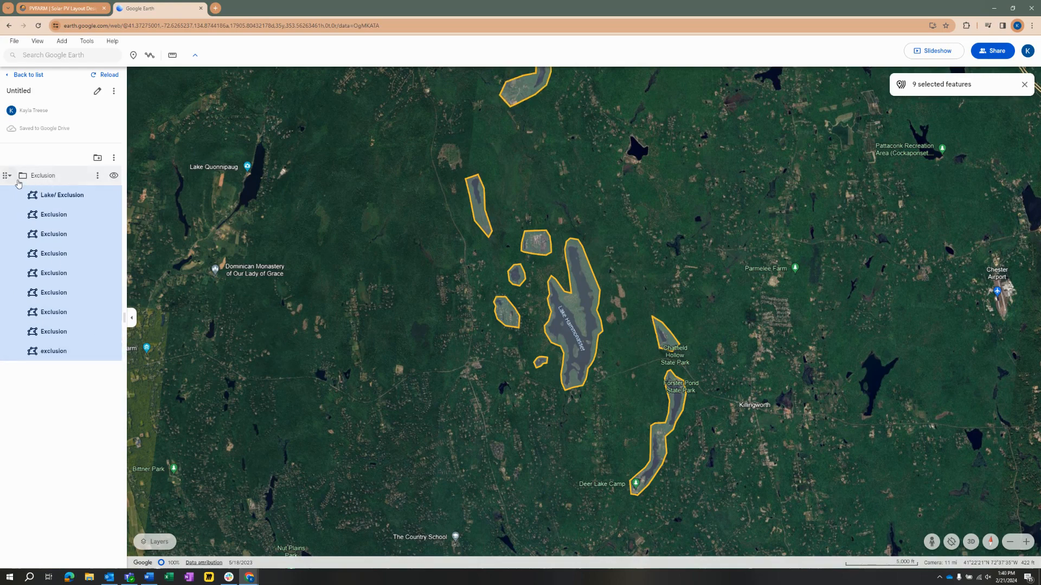
{"action": "left_click", "coordinate": [9, 176]}
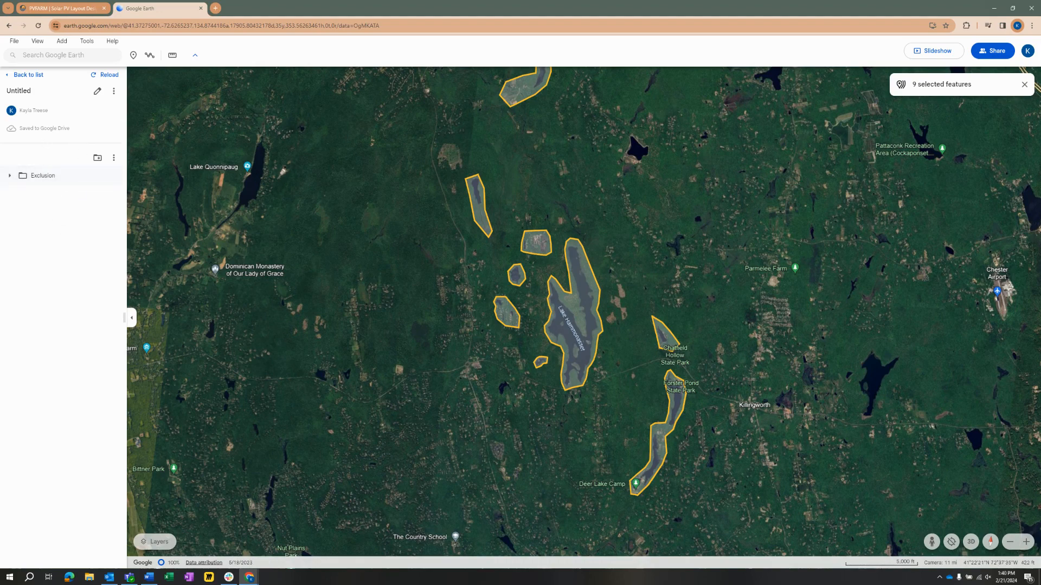
{"action": "scroll", "coordinate": [393, 392], "scroll_direction": "down", "scroll_amount": 2}
{"action": "scroll", "coordinate": [328, 418], "scroll_direction": "up", "scroll_amount": 2}
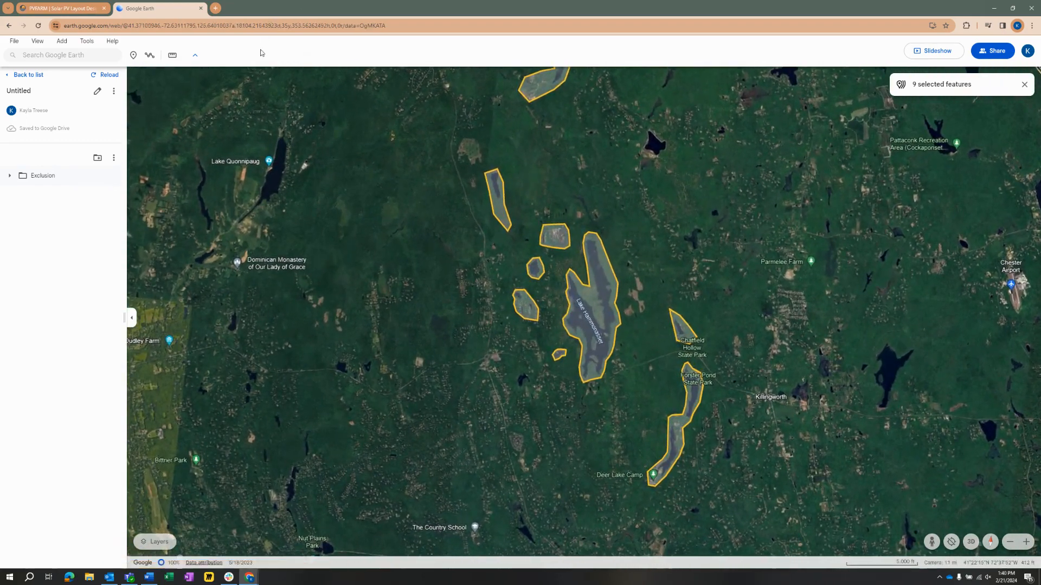
{"action": "scroll", "coordinate": [513, 229], "scroll_direction": "up", "scroll_amount": 2}
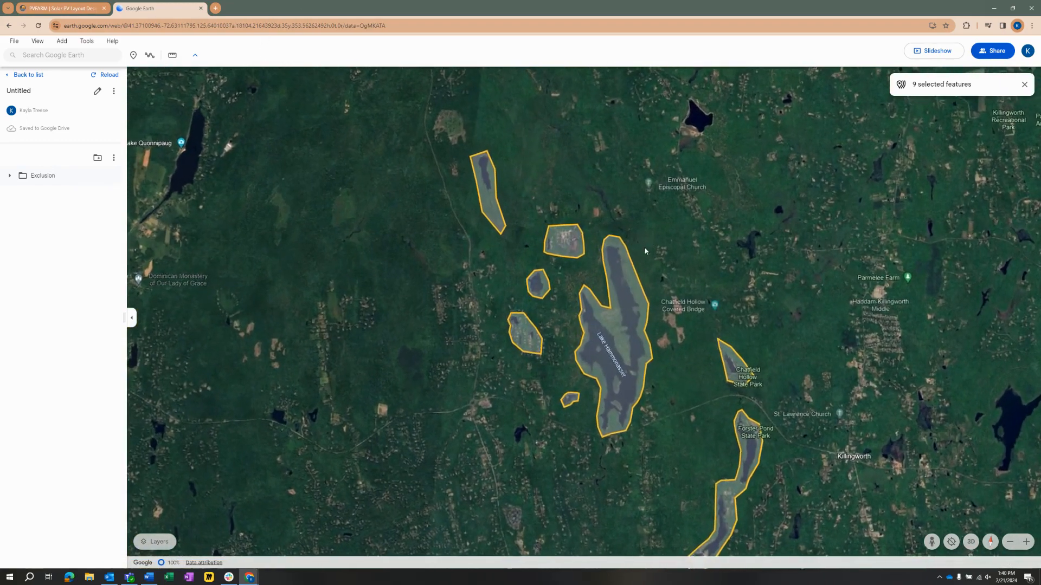
{"action": "scroll", "coordinate": [664, 261], "scroll_direction": "down", "scroll_amount": 2}
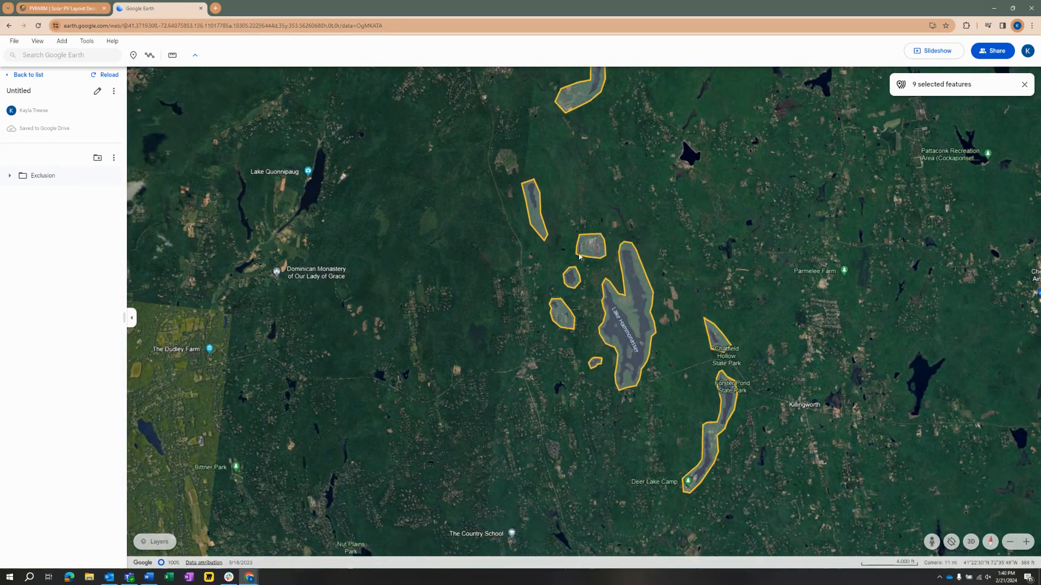
Step: Start a new polygon at Lake Hammonasset's southeast end and trace its southern boundary east along the road toward St. Lawrence Church
{"action": "left_click", "coordinate": [150, 57]}
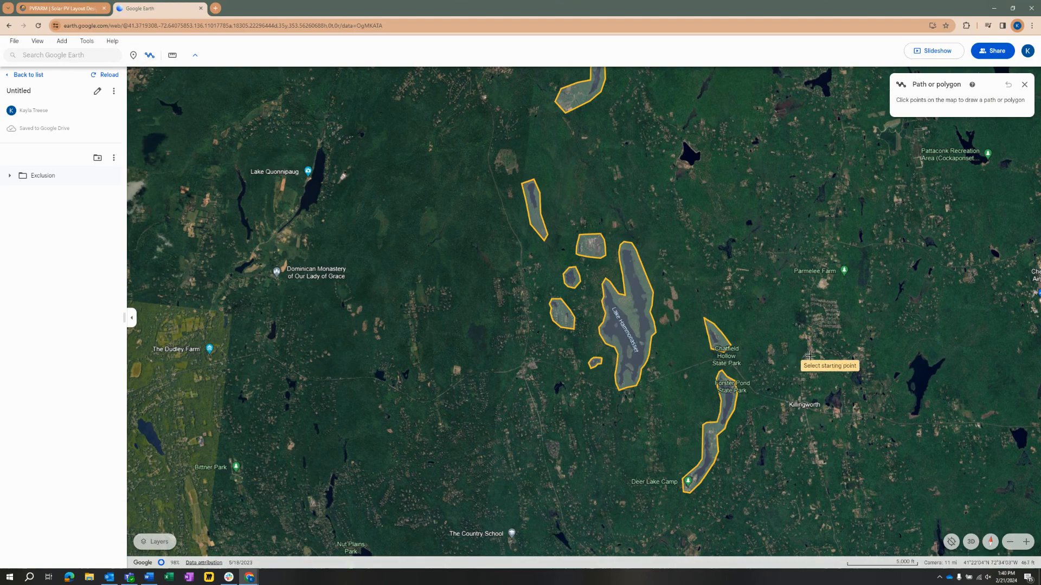
{"action": "scroll", "coordinate": [800, 407], "scroll_direction": "up", "scroll_amount": 2}
{"action": "scroll", "coordinate": [798, 404], "scroll_direction": "up", "scroll_amount": 2}
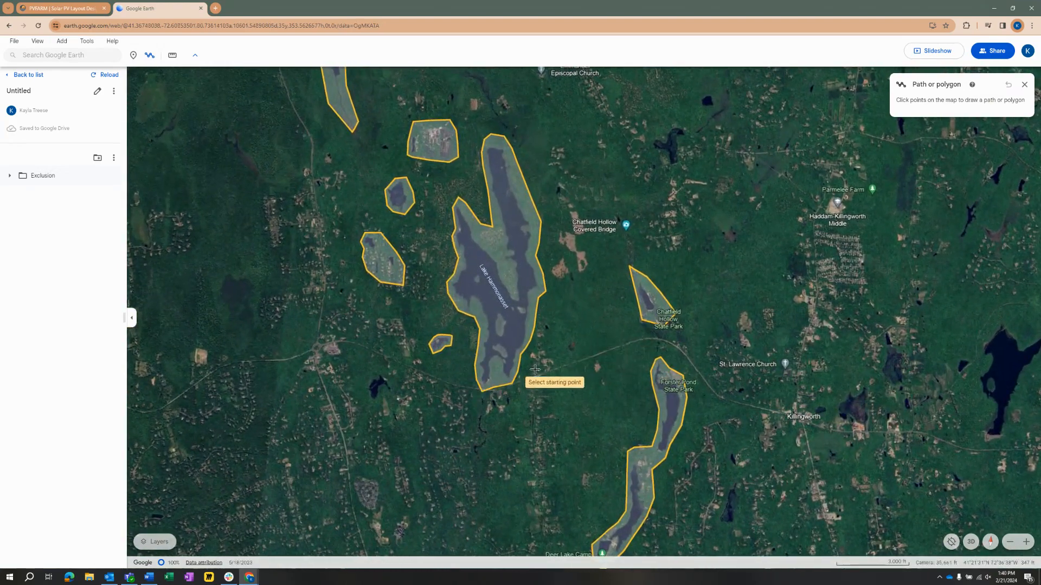
{"action": "left_click", "coordinate": [521, 377]}
{"action": "left_click", "coordinate": [565, 363]}
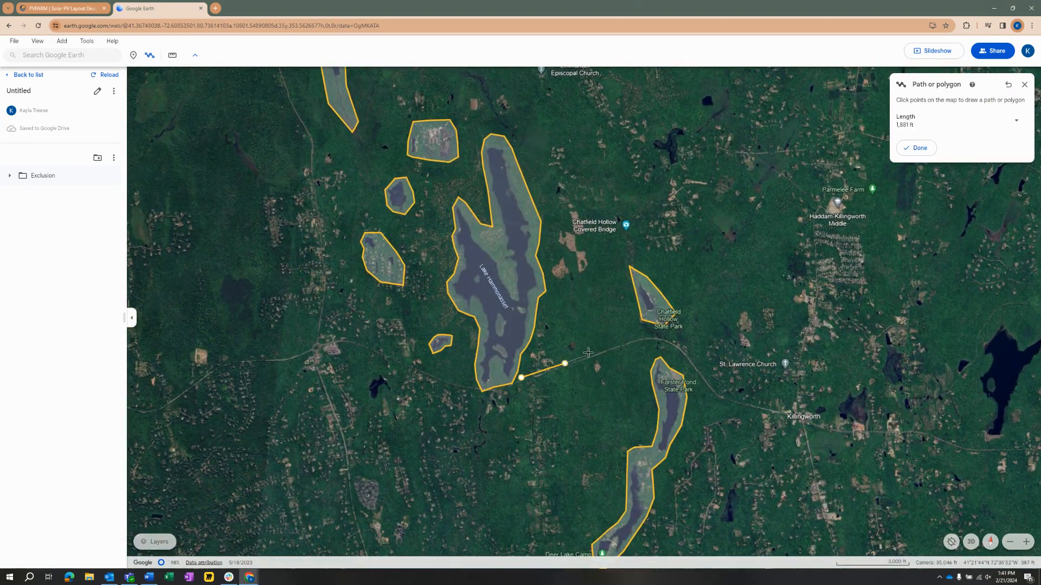
{"action": "left_click", "coordinate": [613, 345]}
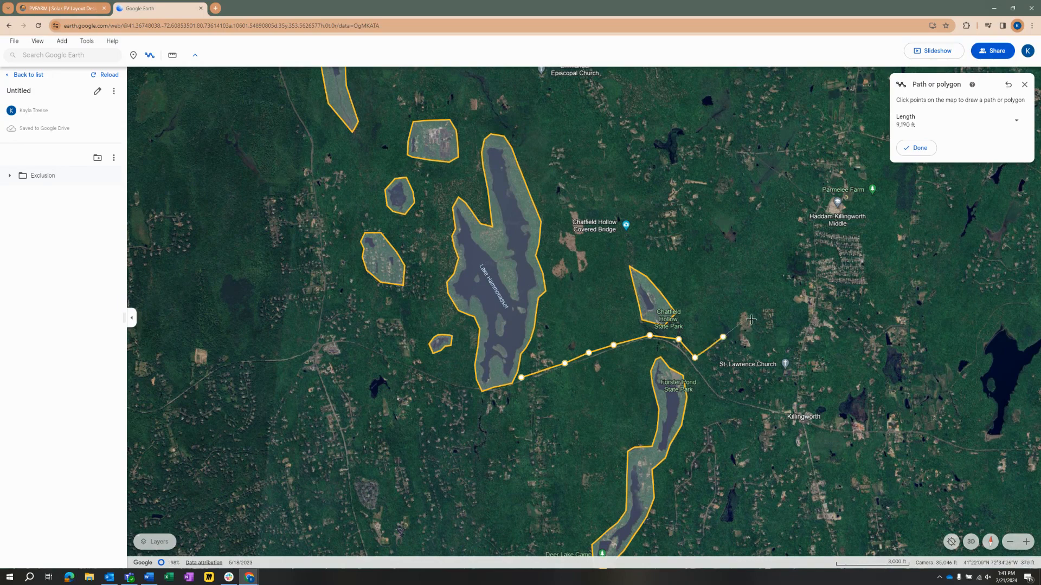
Step: Continue the outline past St. Lawrence Church and north to just west of Haddam-Killingworth Middle
{"action": "left_click", "coordinate": [785, 345]}
{"action": "left_click", "coordinate": [793, 330]}
{"action": "left_click", "coordinate": [797, 315]}
{"action": "left_click", "coordinate": [790, 289]}
{"action": "left_click", "coordinate": [781, 263]}
{"action": "left_click", "coordinate": [791, 247]}
{"action": "left_click", "coordinate": [793, 211]}
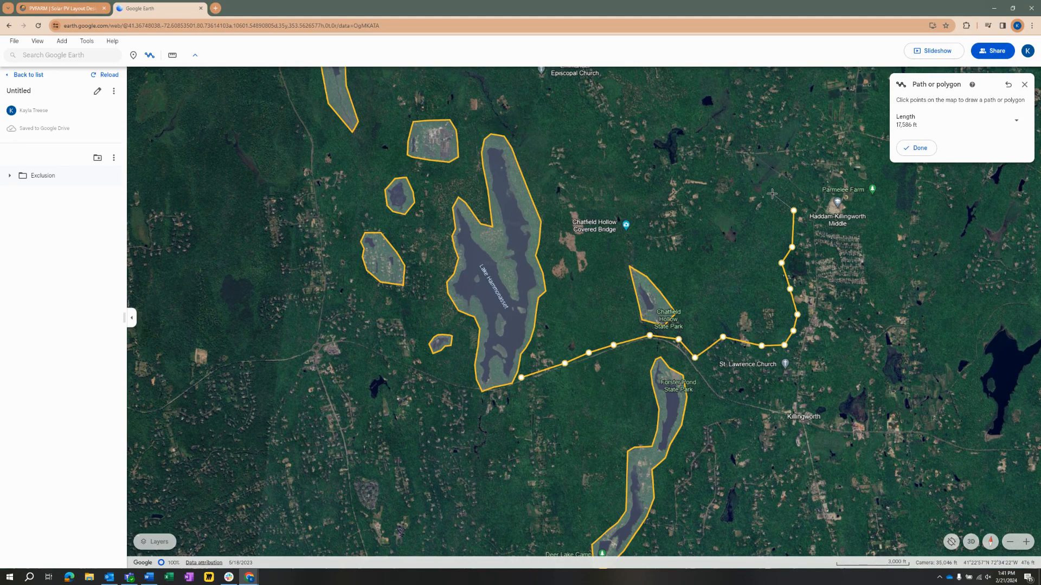
Step: Trace the outline northwest, around the northernmost exclusion and down the west side, then close the polygon with a perimeter of about 83,200 ft
{"action": "left_click", "coordinate": [769, 191]}
{"action": "scroll", "coordinate": [765, 153], "scroll_direction": "up", "scroll_amount": 3}
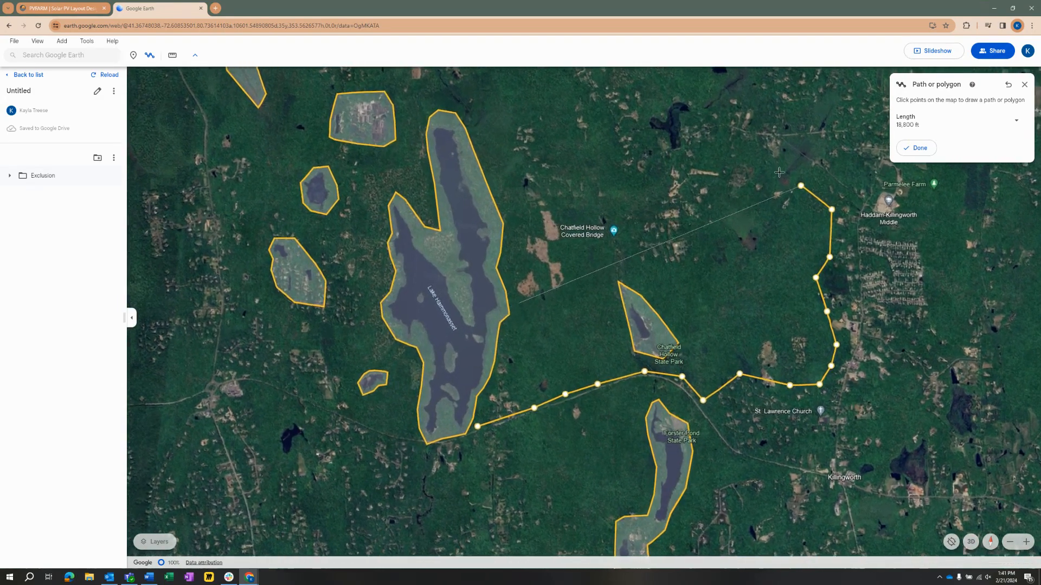
{"action": "left_click", "coordinate": [764, 154]}
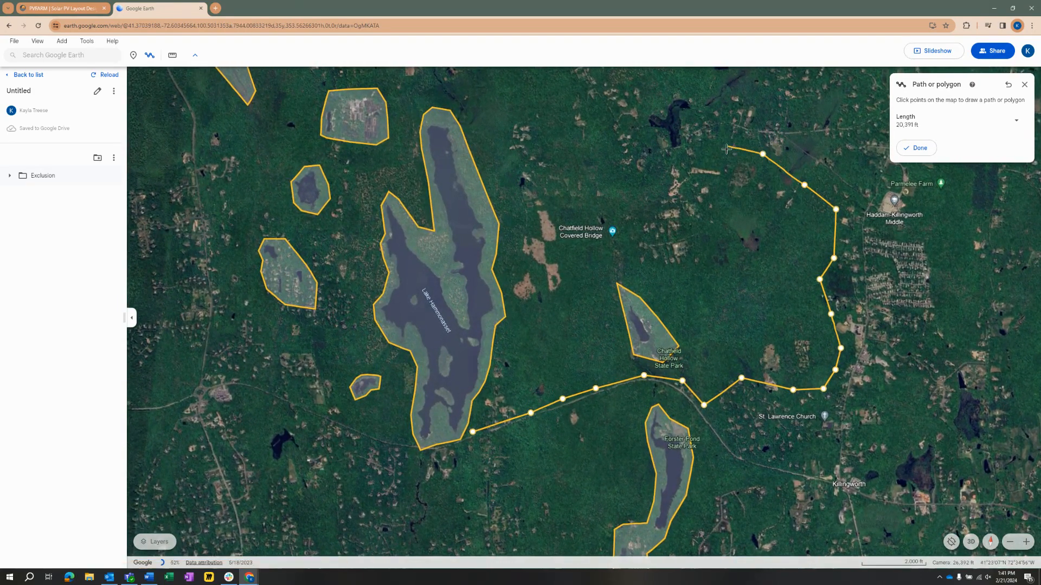
{"action": "left_click", "coordinate": [699, 156]}
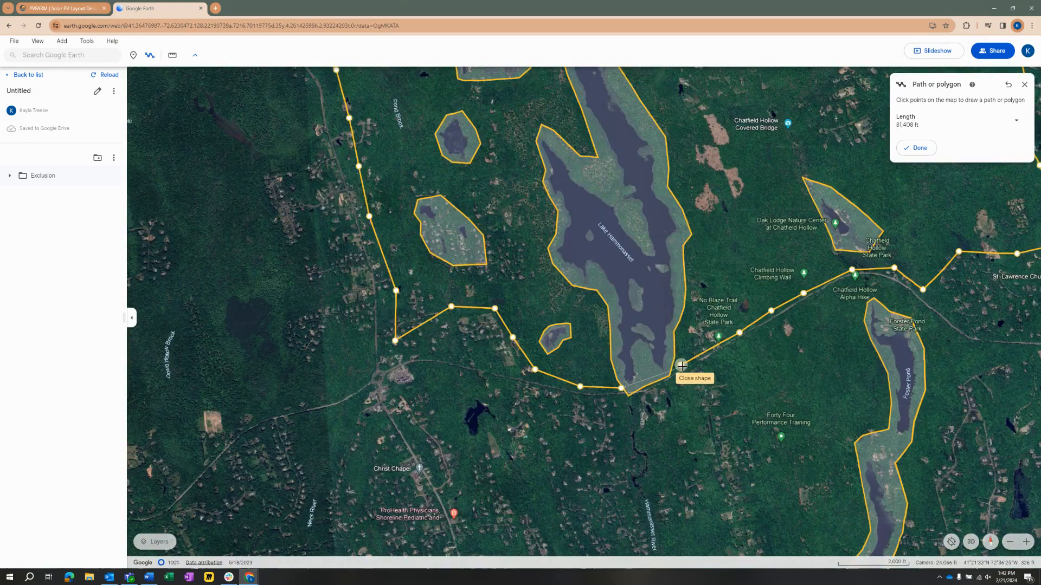
{"action": "left_click", "coordinate": [681, 364]}
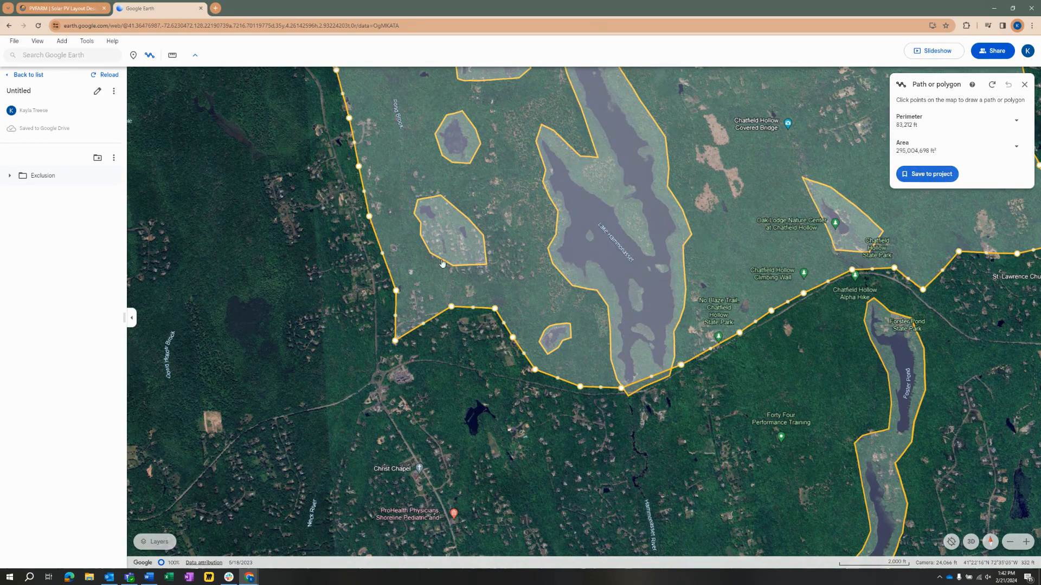
Step: Pull the large polygon's southwest corner inward by adjusting its vertices, giving a perimeter of about 81,000 ft
{"action": "scroll", "coordinate": [550, 278], "scroll_direction": "down", "scroll_amount": 3}
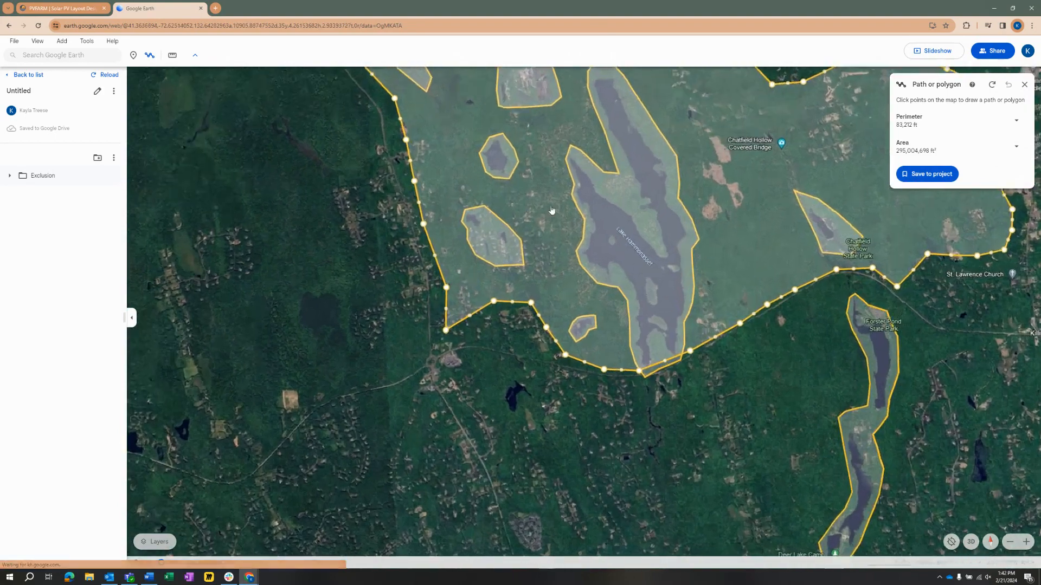
{"action": "scroll", "coordinate": [551, 210], "scroll_direction": "up", "scroll_amount": 1}
{"action": "left_click_drag", "start_coordinate": [661, 144], "coordinate": [618, 439]}
{"action": "scroll", "coordinate": [657, 214], "scroll_direction": "up", "scroll_amount": 1}
{"action": "left_click_drag", "start_coordinate": [594, 157], "coordinate": [611, 241]}
{"action": "scroll", "coordinate": [579, 303], "scroll_direction": "up", "scroll_amount": 1}
{"action": "left_click_drag", "start_coordinate": [545, 211], "coordinate": [515, 235]}
{"action": "left_click_drag", "start_coordinate": [589, 265], "coordinate": [634, 119]}
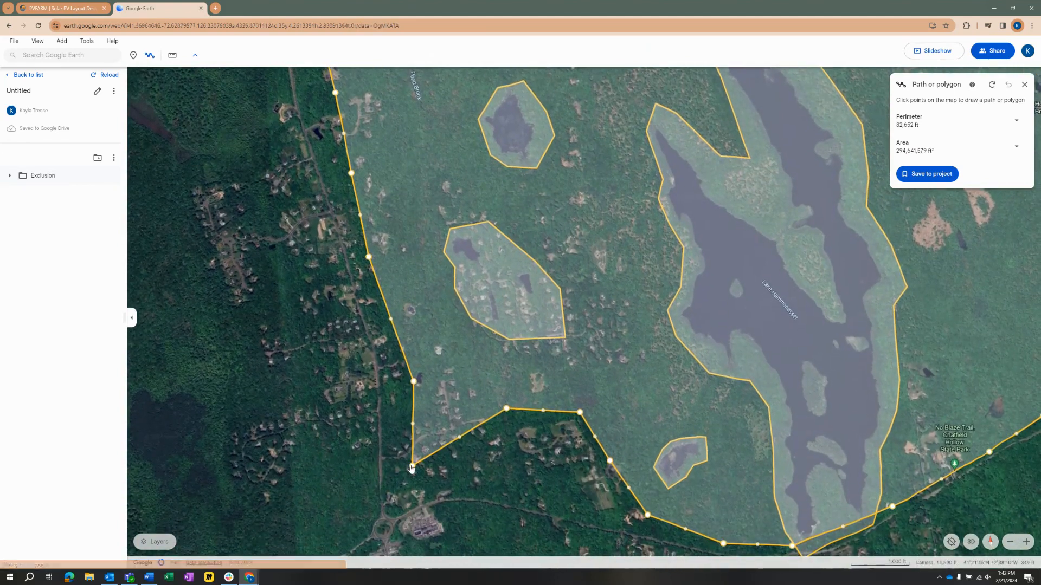
{"action": "left_click_drag", "start_coordinate": [411, 466], "coordinate": [454, 391]}
{"action": "left_click", "coordinate": [454, 392]}
{"action": "scroll", "coordinate": [462, 399], "scroll_direction": "down", "scroll_amount": 3}
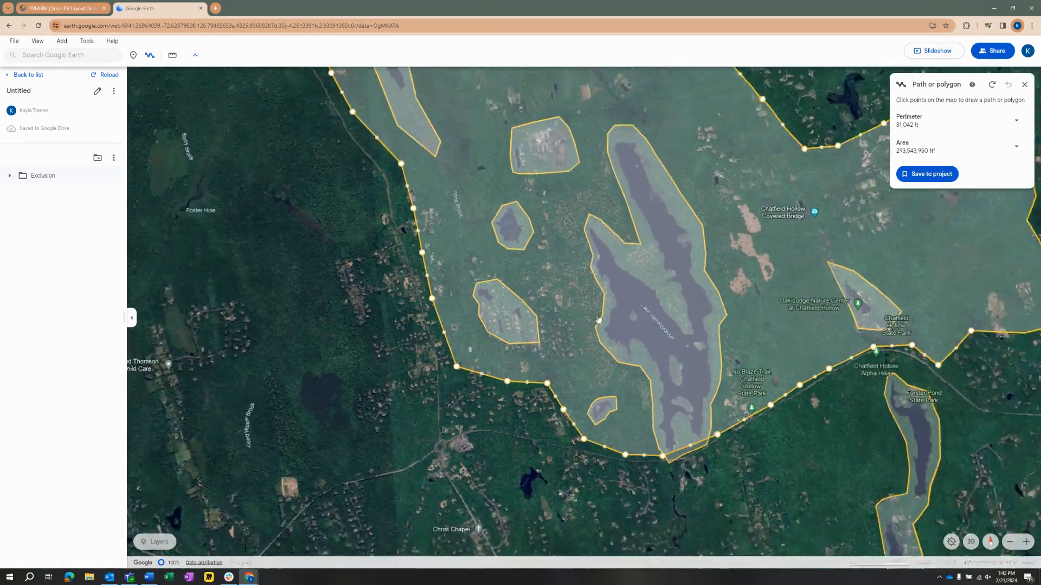
{"action": "scroll", "coordinate": [689, 268], "scroll_direction": "down", "scroll_amount": 2}
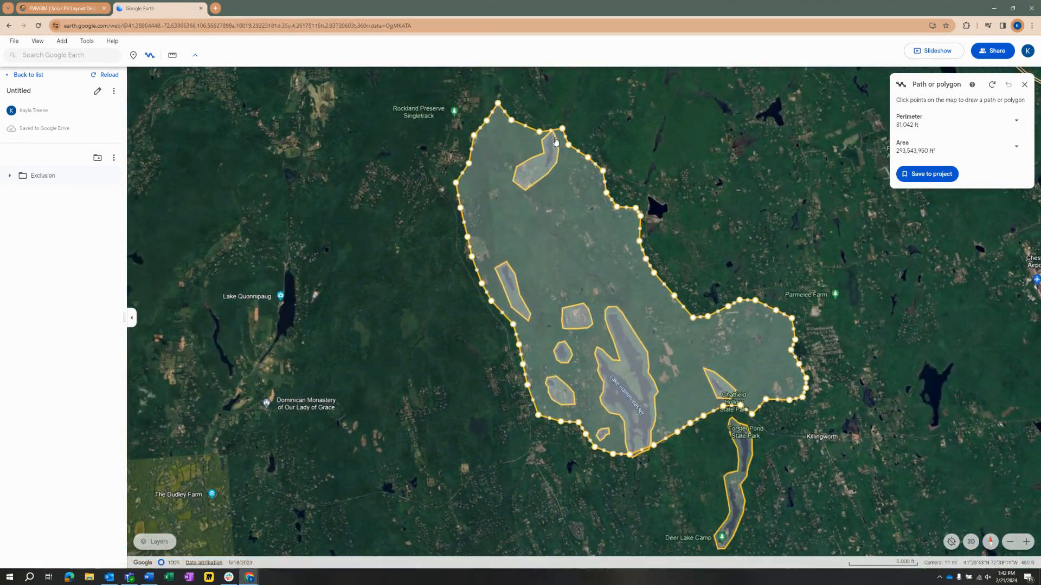
Step: Save the large polygon to the project and name it "Buildable Area"
{"action": "left_click", "coordinate": [927, 174]}
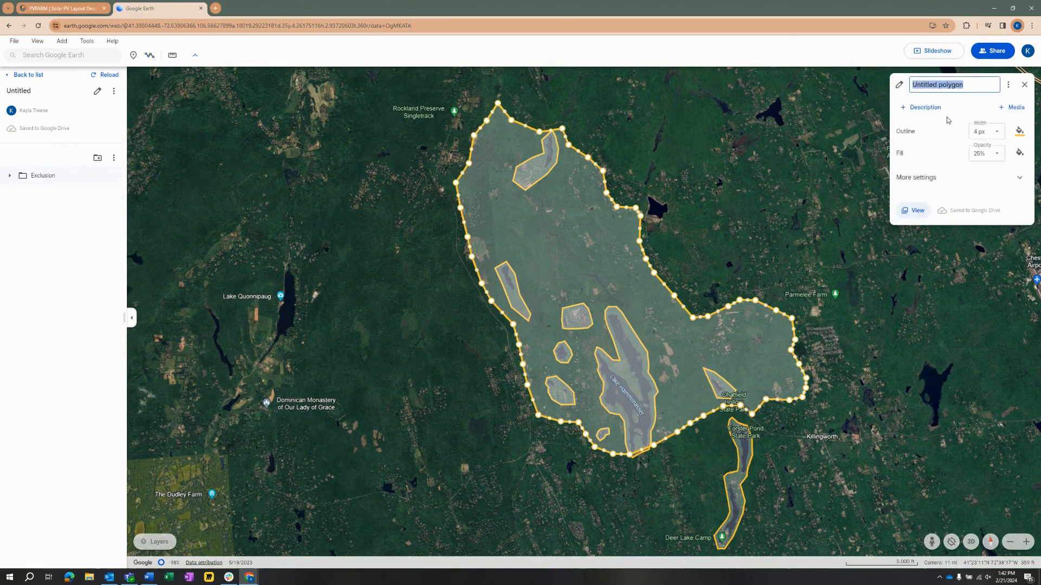
{"action": "type", "text": "Buildable Area"}
{"action": "key", "text": "Return"}
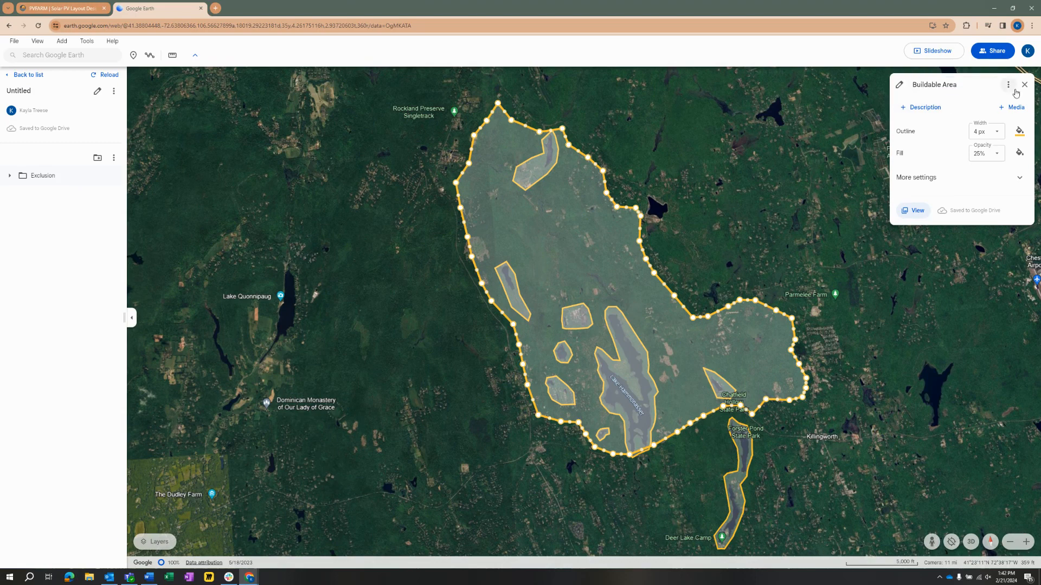
{"action": "left_click", "coordinate": [1023, 87]}
Step: Draw a second closed polygon south of the road around the Forster Pond and Deer Lake exclusion, with a perimeter of about 37,900 ft
{"action": "left_click_drag", "start_coordinate": [789, 495], "coordinate": [735, 391]}
{"action": "scroll", "coordinate": [735, 390], "scroll_direction": "up", "scroll_amount": 5}
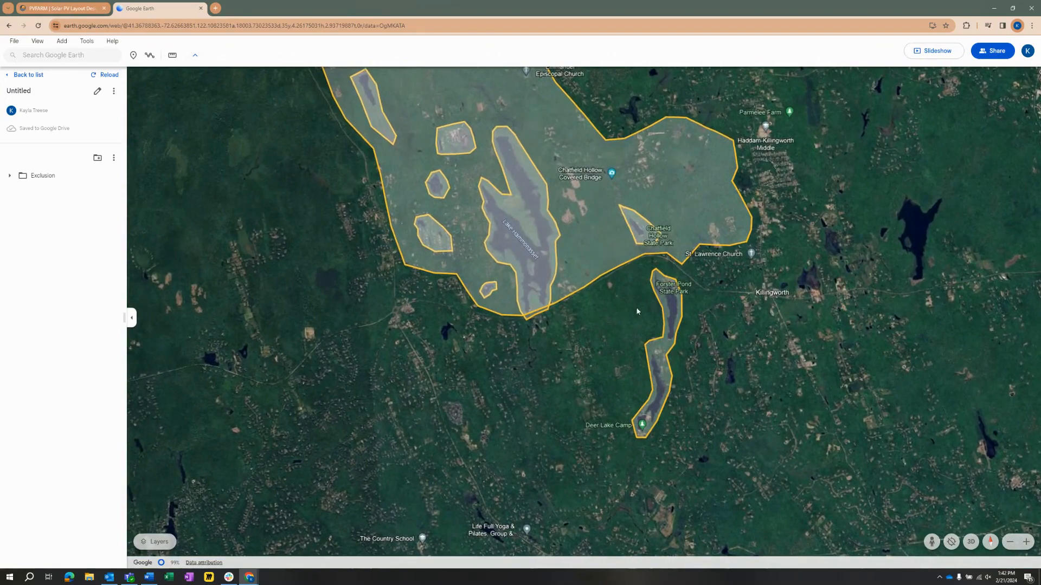
{"action": "scroll", "coordinate": [609, 398], "scroll_direction": "up", "scroll_amount": 3}
{"action": "left_click_drag", "start_coordinate": [592, 447], "coordinate": [533, 412]}
{"action": "scroll", "coordinate": [558, 376], "scroll_direction": "down", "scroll_amount": 4}
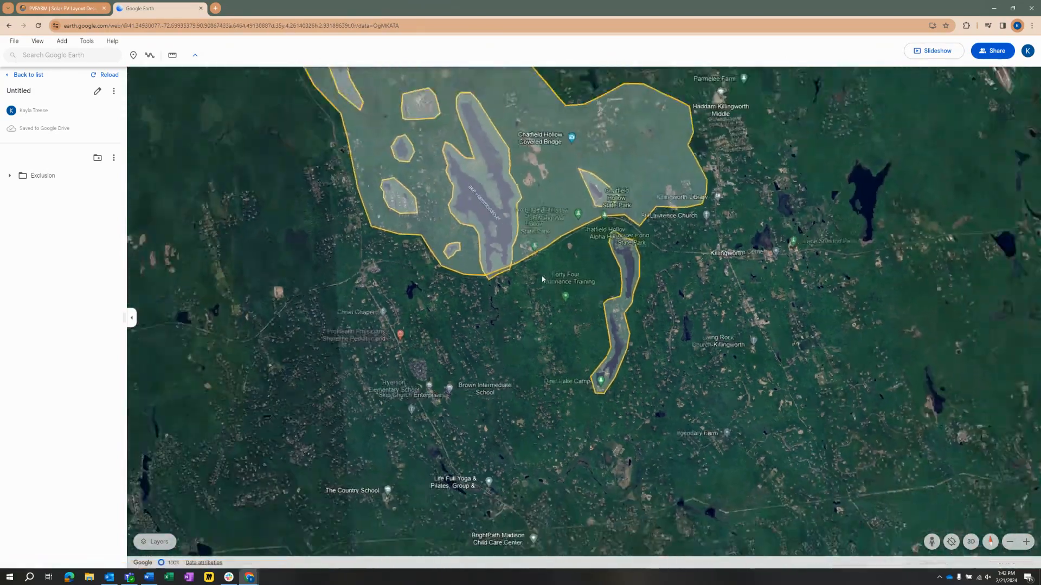
{"action": "scroll", "coordinate": [558, 376], "scroll_direction": "up", "scroll_amount": 3}
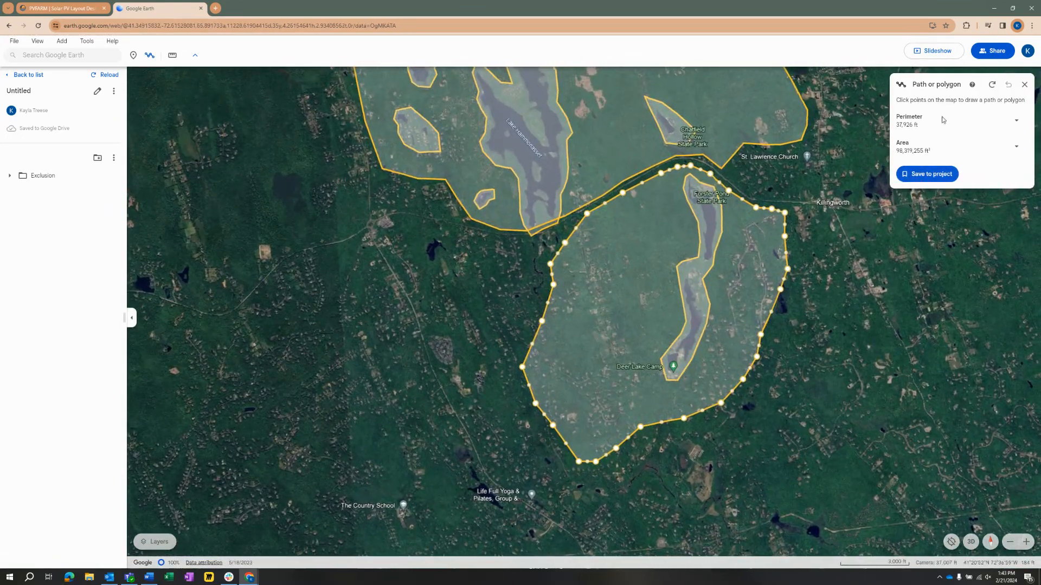
Step: Save the southern polygon to the project and name it "Buildable Area" as well
{"action": "left_click", "coordinate": [932, 175]}
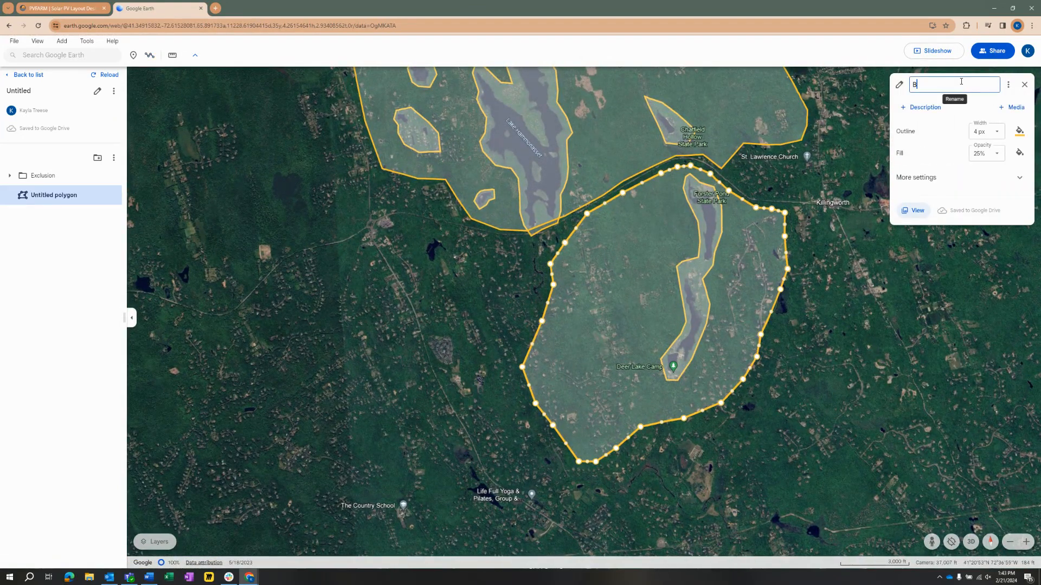
{"action": "type", "text": "Buildable Area"}
{"action": "left_click", "coordinate": [1024, 86]}
{"action": "left_click", "coordinate": [49, 194]}
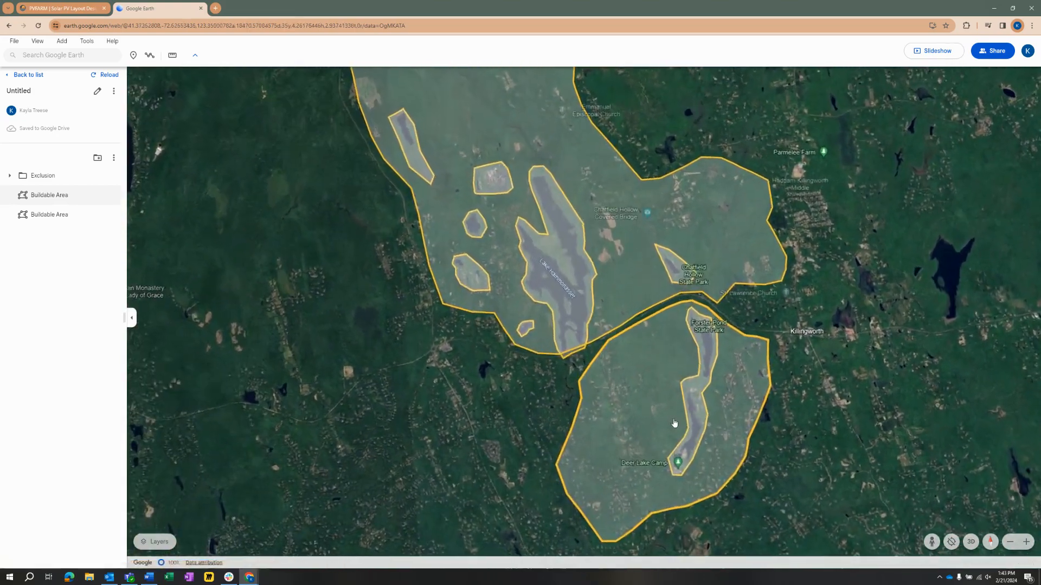
Step: Create a project folder named "Inclusion"
{"action": "left_click", "coordinate": [99, 158]}
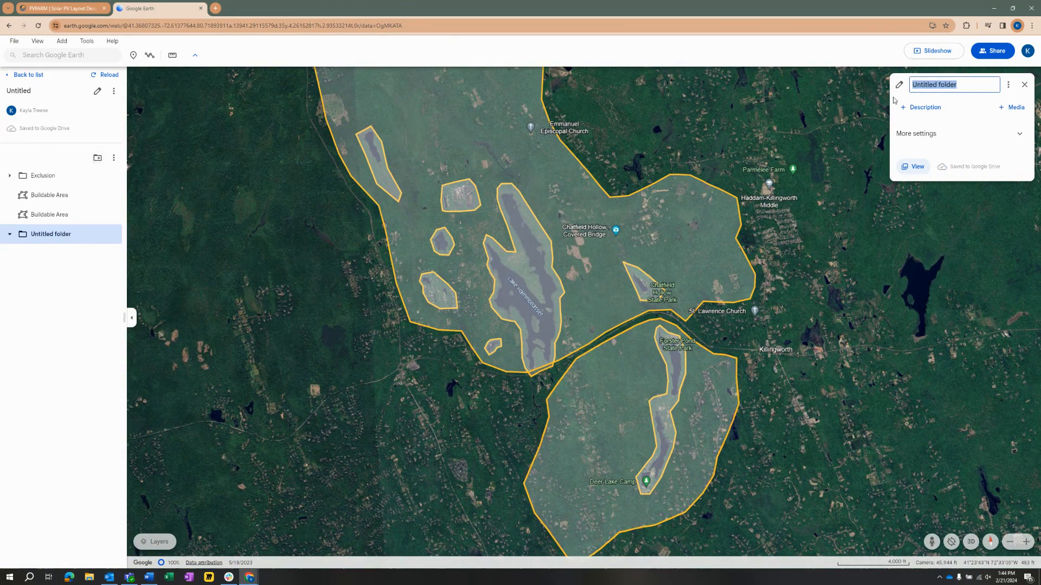
{"action": "key", "text": "BackSpace"}
{"action": "left_click", "coordinate": [1024, 85]}
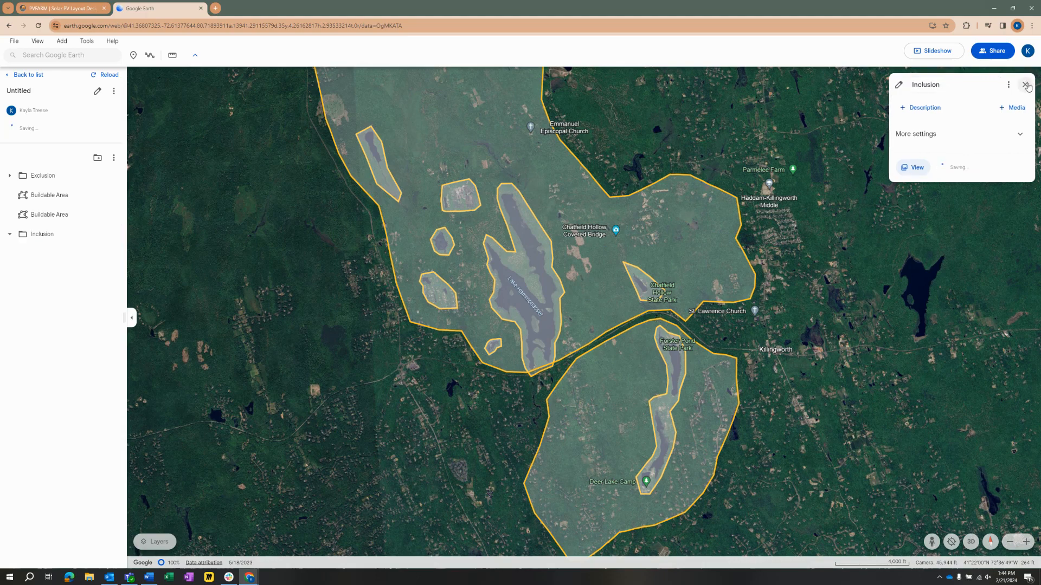
Step: Move both Buildable Area polygons into the Inclusion folder and collapse it
{"action": "left_click", "coordinate": [49, 196]}
{"action": "left_click", "coordinate": [49, 214], "text": "ctrl"}
{"action": "left_click_drag", "start_coordinate": [48, 214], "coordinate": [45, 237]}
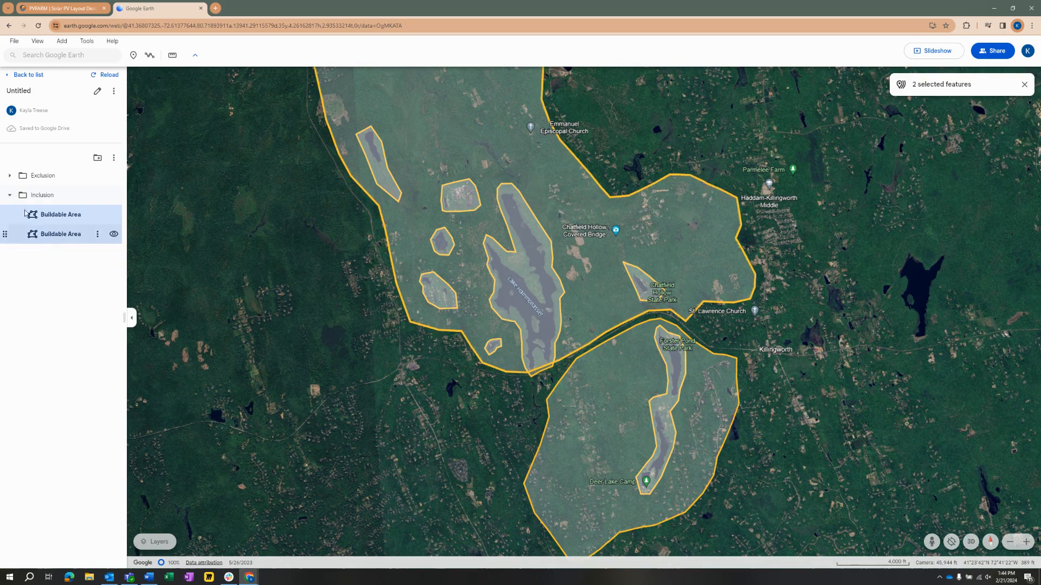
{"action": "left_click", "coordinate": [10, 195]}
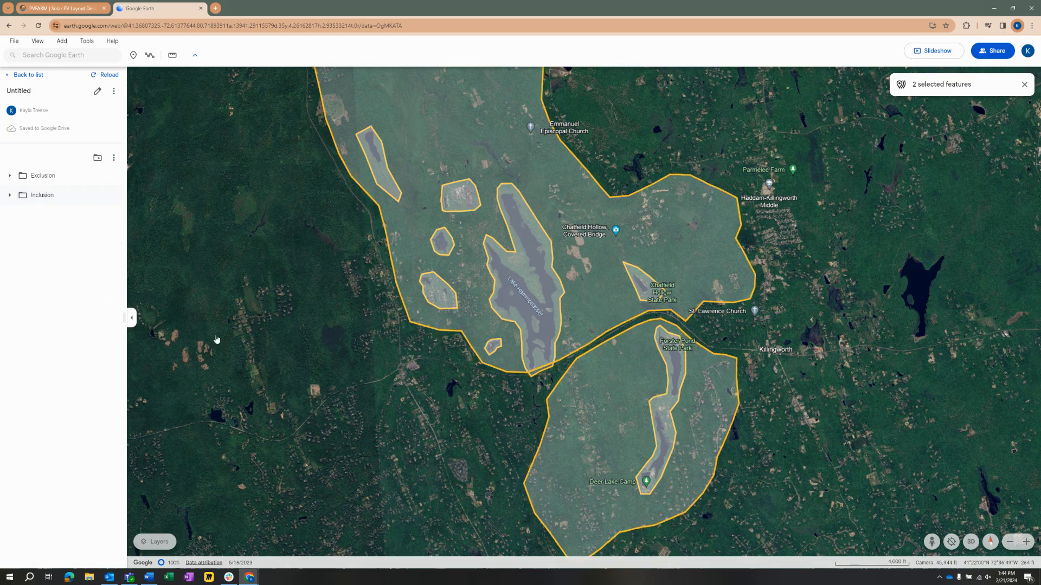
Step: Examine the boundaries of both buildable areas and the exclusion polygons inside them across the map
{"action": "scroll", "coordinate": [597, 377], "scroll_direction": "down", "scroll_amount": 1}
{"action": "scroll", "coordinate": [642, 369], "scroll_direction": "up", "scroll_amount": 1}
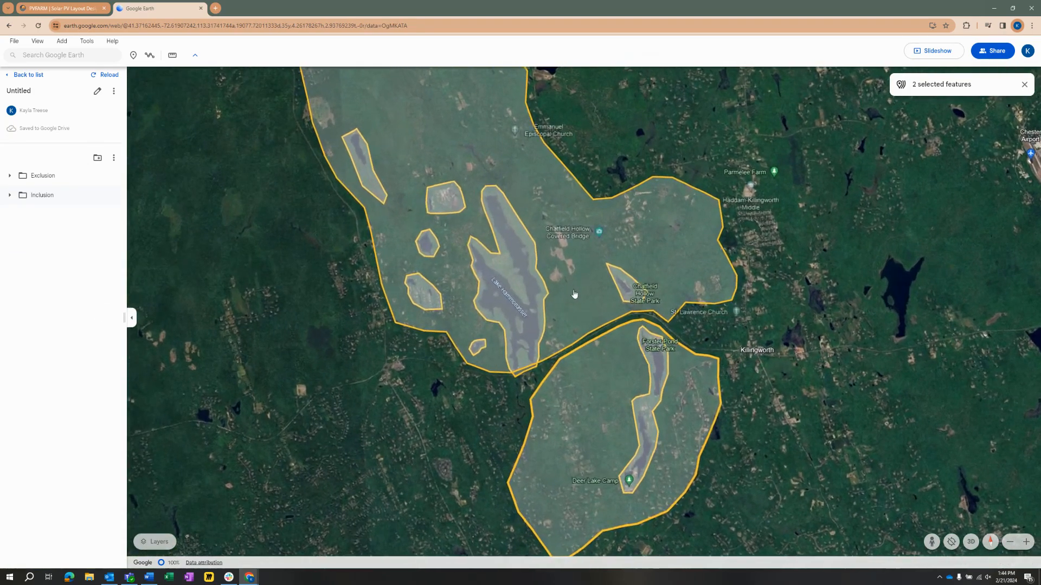
{"action": "left_click_drag", "start_coordinate": [596, 305], "coordinate": [616, 323]}
{"action": "scroll", "coordinate": [735, 412], "scroll_direction": "up", "scroll_amount": 1}
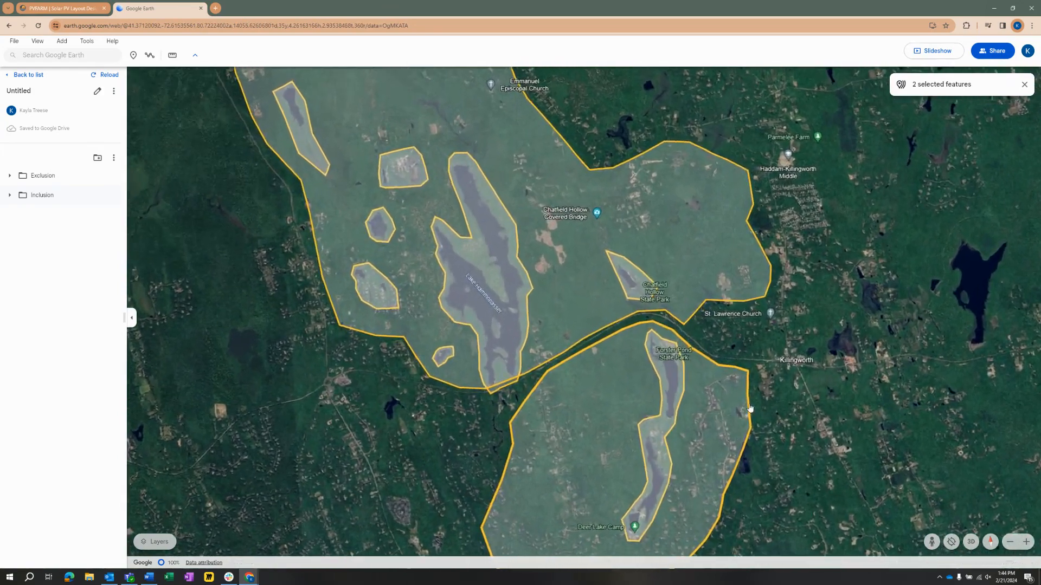
{"action": "left_click_drag", "start_coordinate": [519, 92], "coordinate": [611, 188]}
{"action": "left_click_drag", "start_coordinate": [518, 253], "coordinate": [530, 278]}
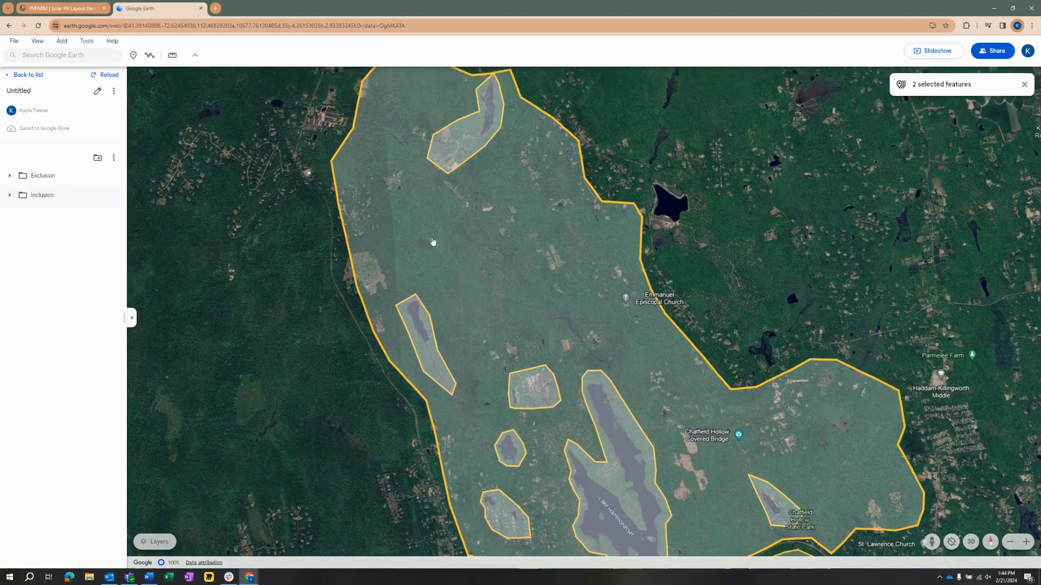
{"action": "left_click_drag", "start_coordinate": [664, 411], "coordinate": [565, 186]}
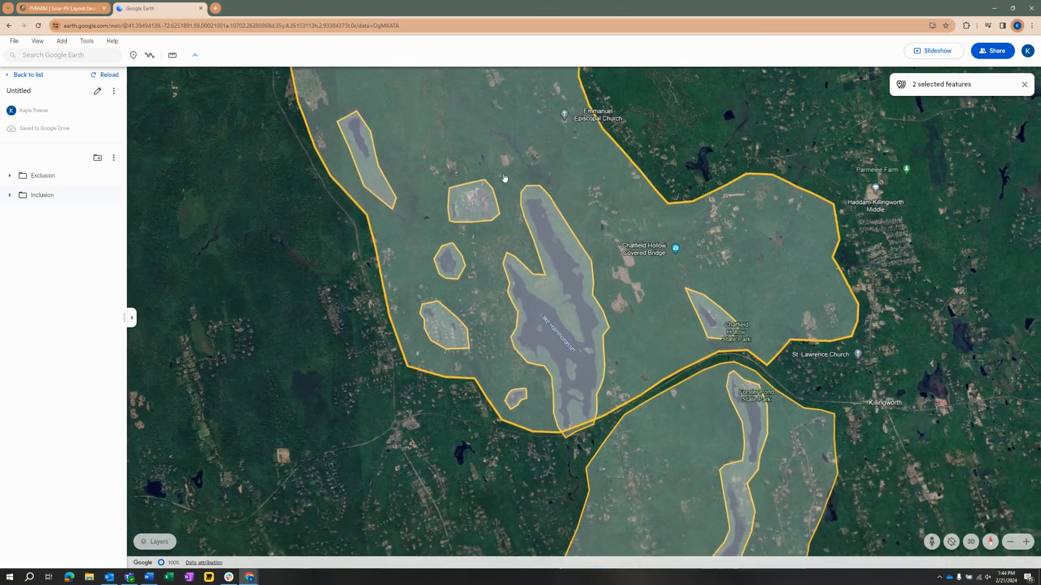
{"action": "scroll", "coordinate": [670, 416], "scroll_direction": "up", "scroll_amount": 5}
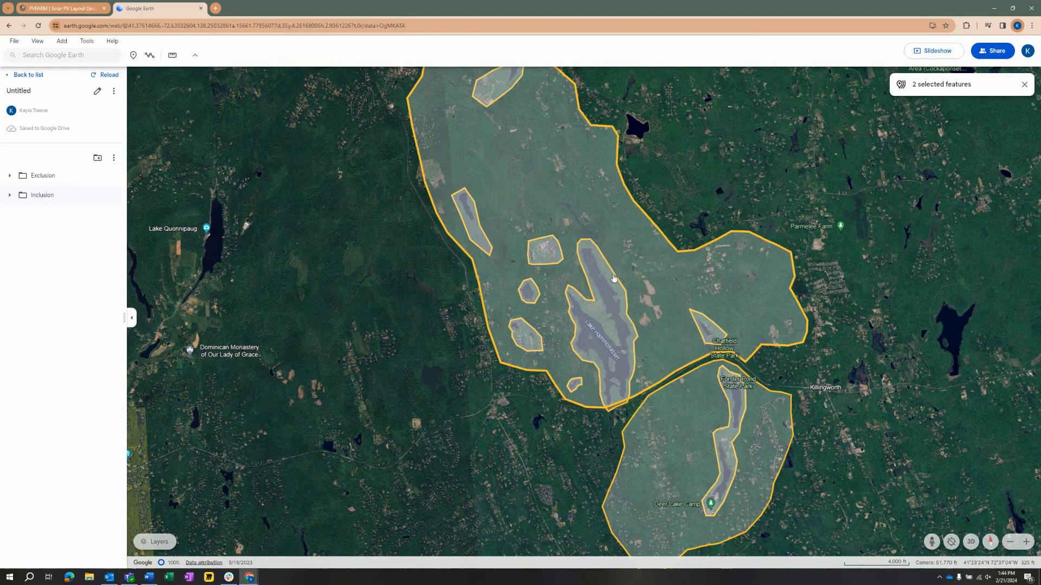
{"action": "scroll", "coordinate": [607, 417], "scroll_direction": "up", "scroll_amount": 4}
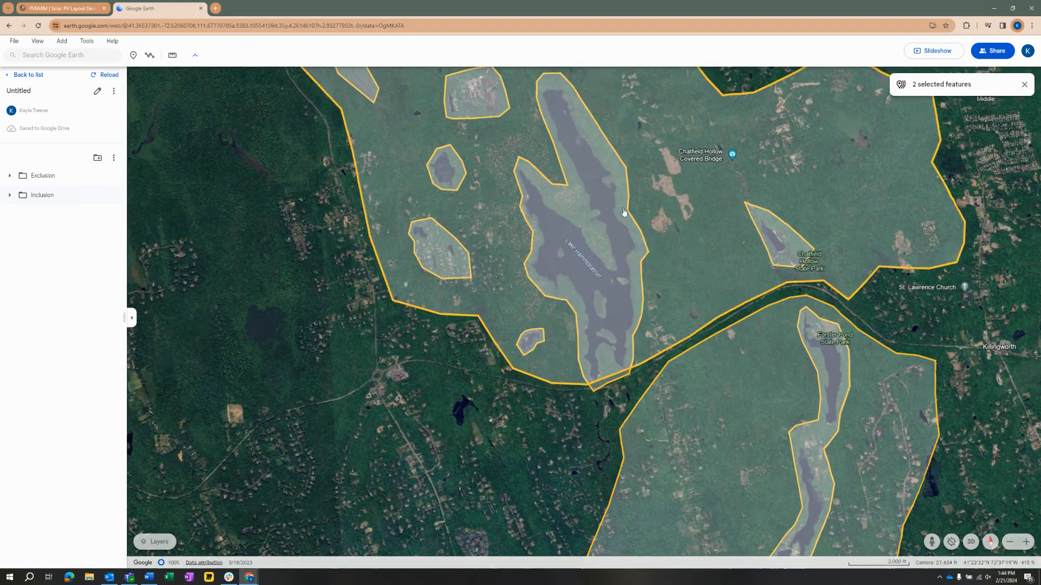
{"action": "scroll", "coordinate": [668, 356], "scroll_direction": "down", "scroll_amount": 2}
{"action": "scroll", "coordinate": [669, 356], "scroll_direction": "up", "scroll_amount": 2}
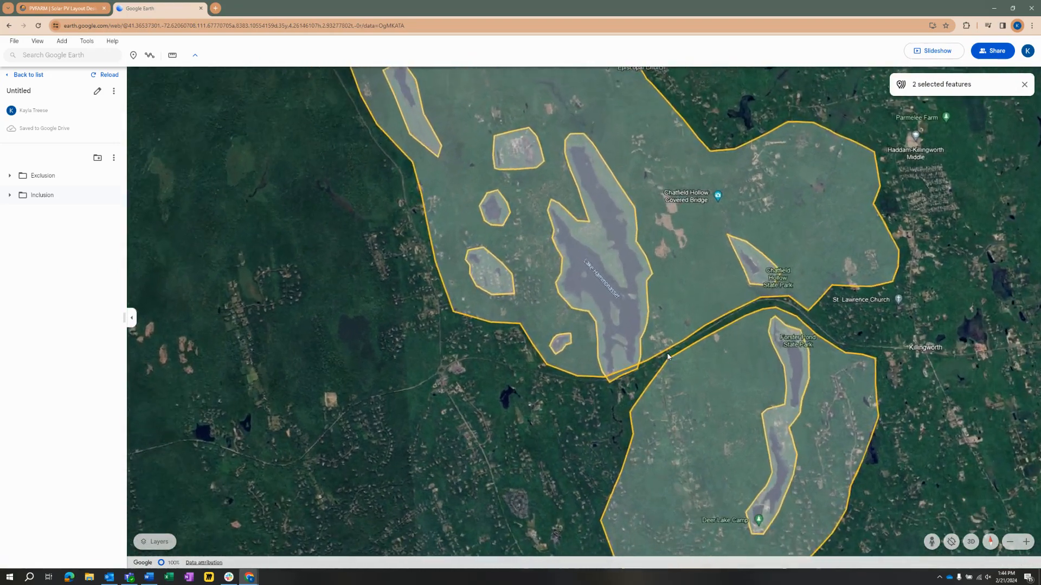
{"action": "scroll", "coordinate": [667, 357], "scroll_direction": "down", "scroll_amount": 2}
{"action": "left_click_drag", "start_coordinate": [671, 202], "coordinate": [709, 336]}
{"action": "left_click_drag", "start_coordinate": [542, 230], "coordinate": [513, 197]}
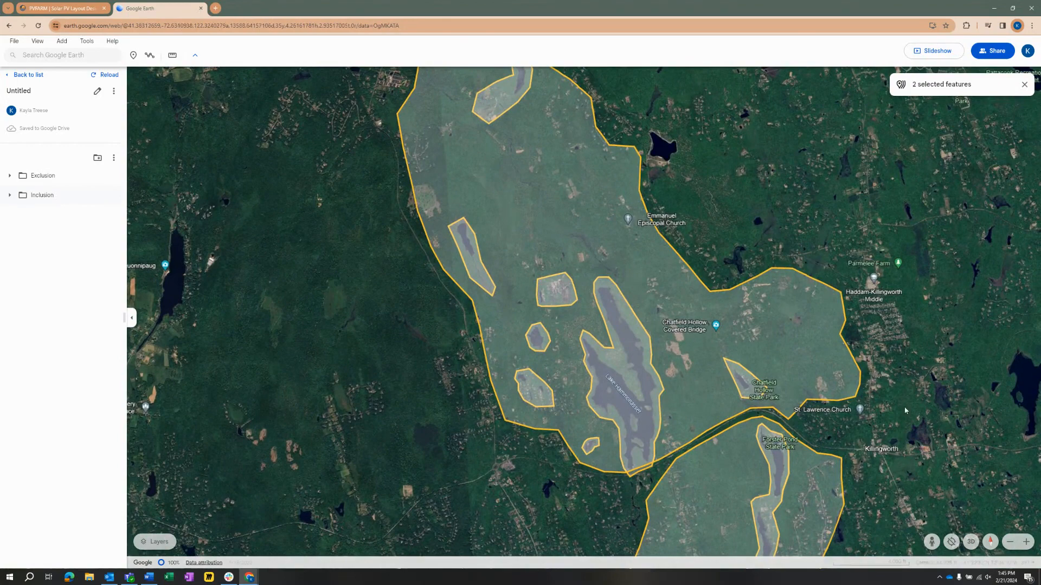
{"action": "left_click_drag", "start_coordinate": [766, 325], "coordinate": [764, 242]}
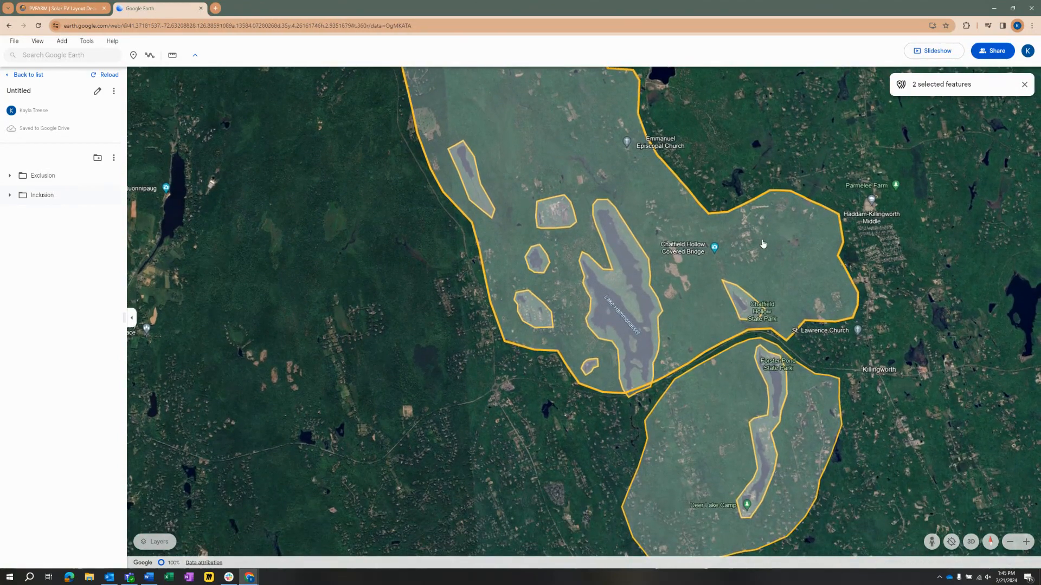
{"action": "left_click_drag", "start_coordinate": [576, 242], "coordinate": [560, 271]}
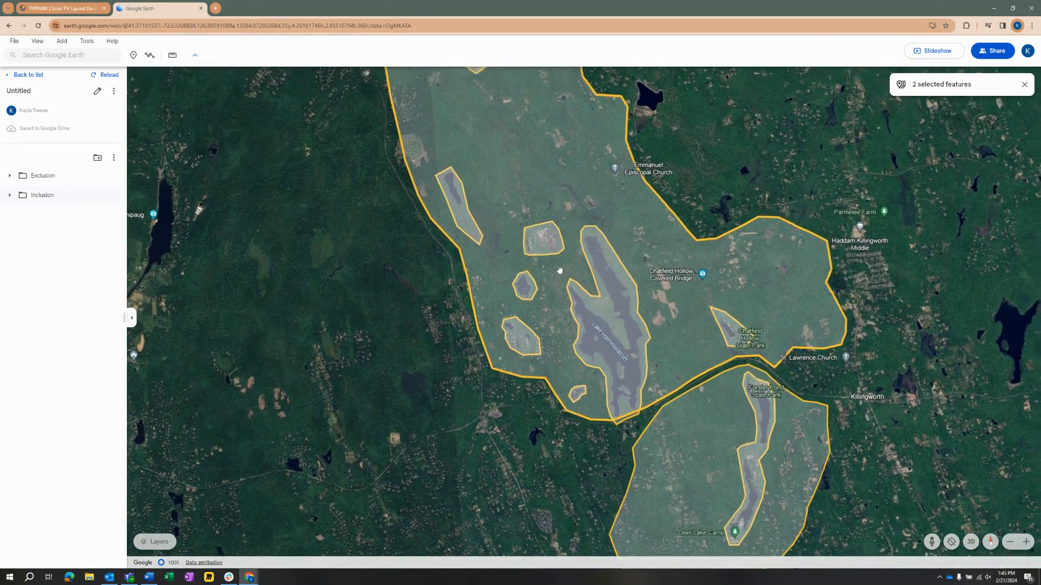
{"action": "left_click_drag", "start_coordinate": [595, 239], "coordinate": [592, 274]}
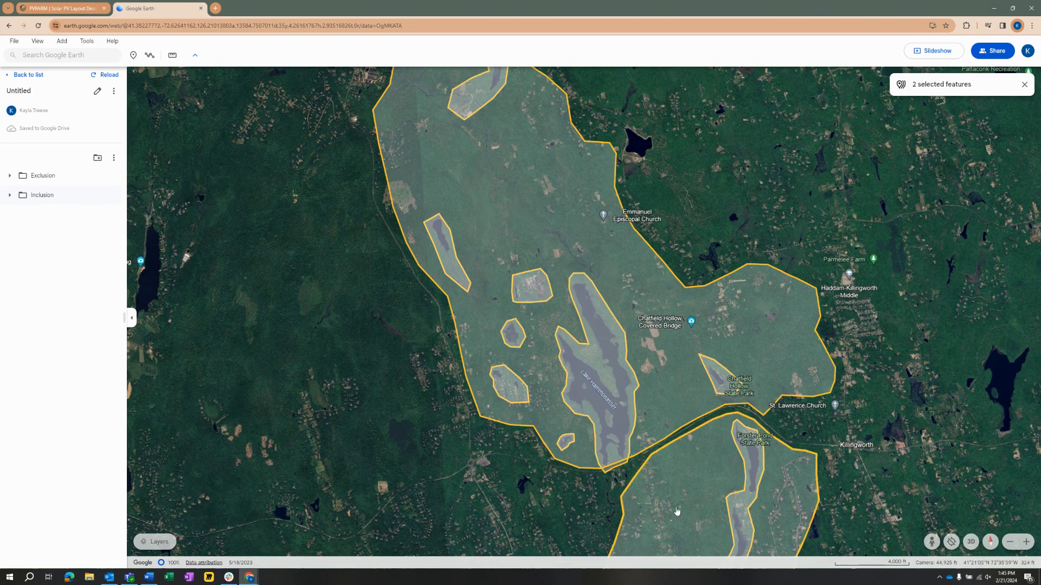
Step: Export the untitled project with its Exclusion and Inclusion folders as a KML file
{"action": "left_click", "coordinate": [117, 93]}
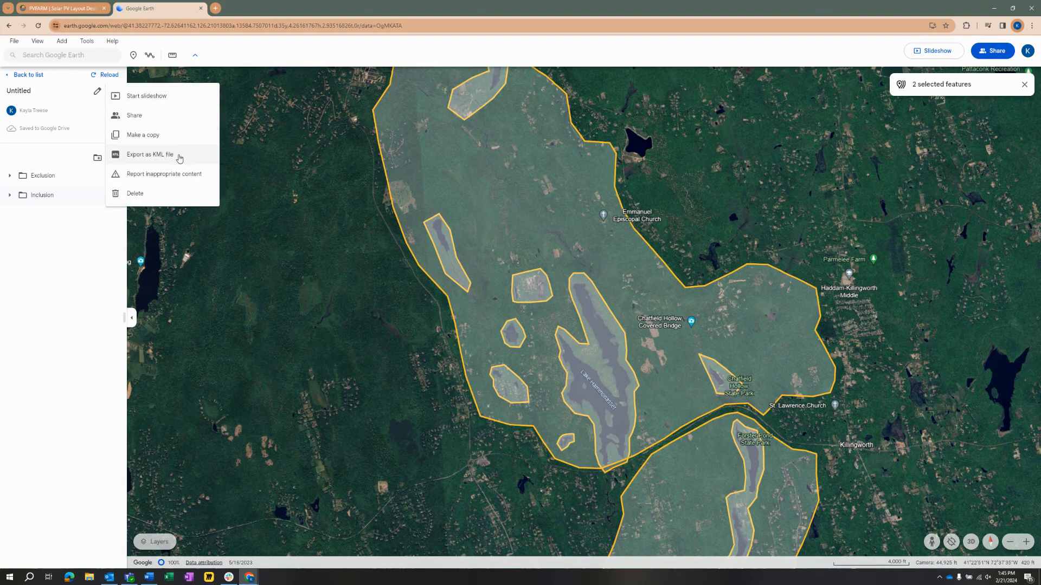
{"action": "left_click", "coordinate": [179, 159]}
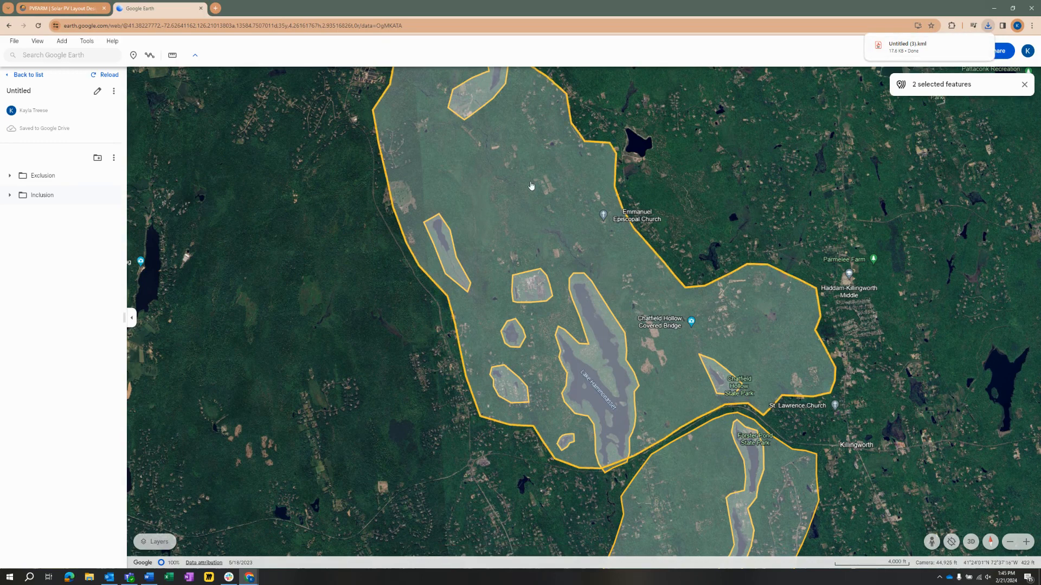
Step: Switch to PVFARM, create a new project and open it
{"action": "left_click", "coordinate": [79, 8]}
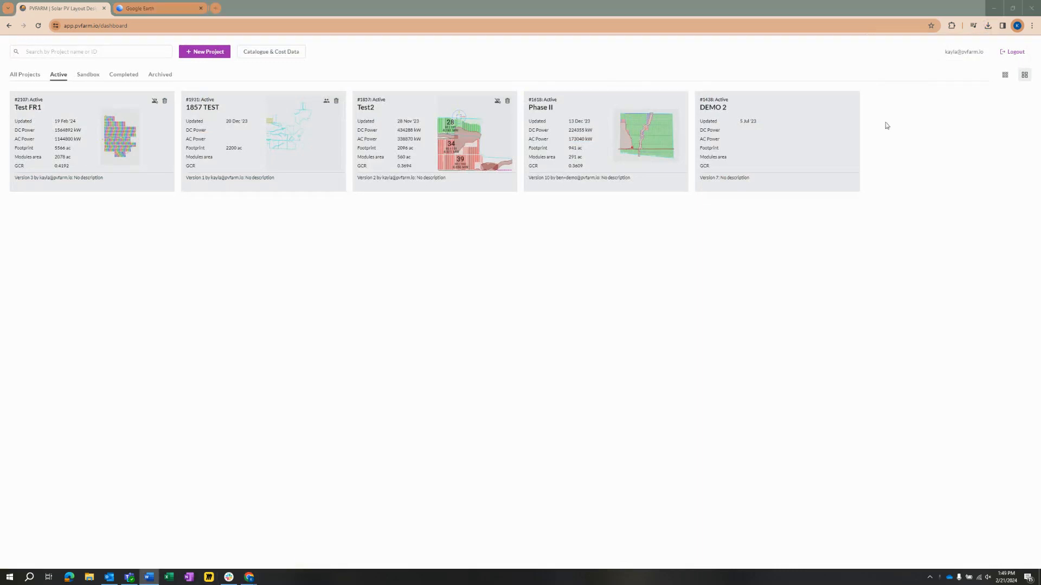
{"action": "left_click", "coordinate": [213, 52]}
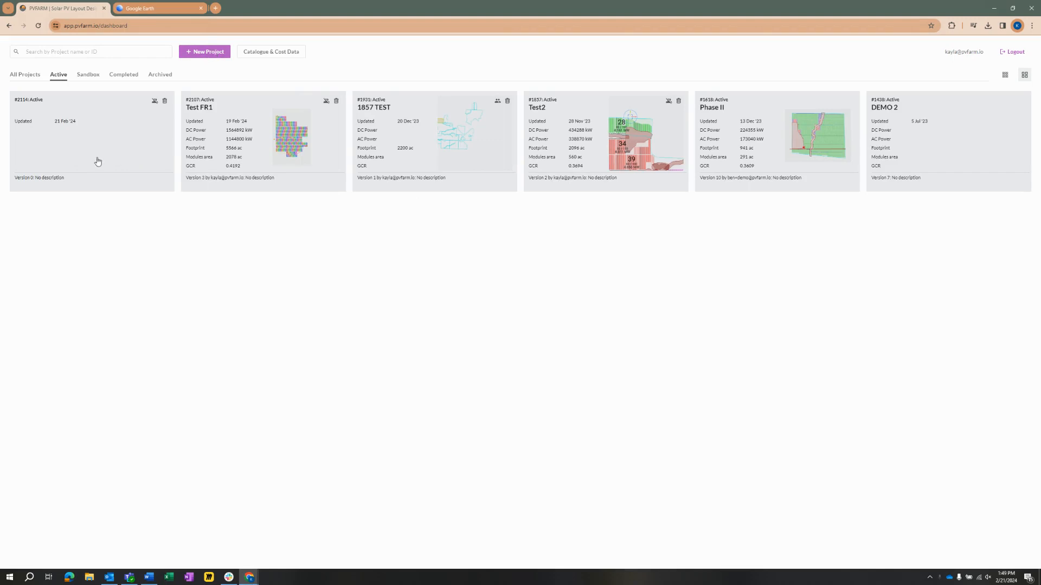
{"action": "left_click", "coordinate": [100, 136]}
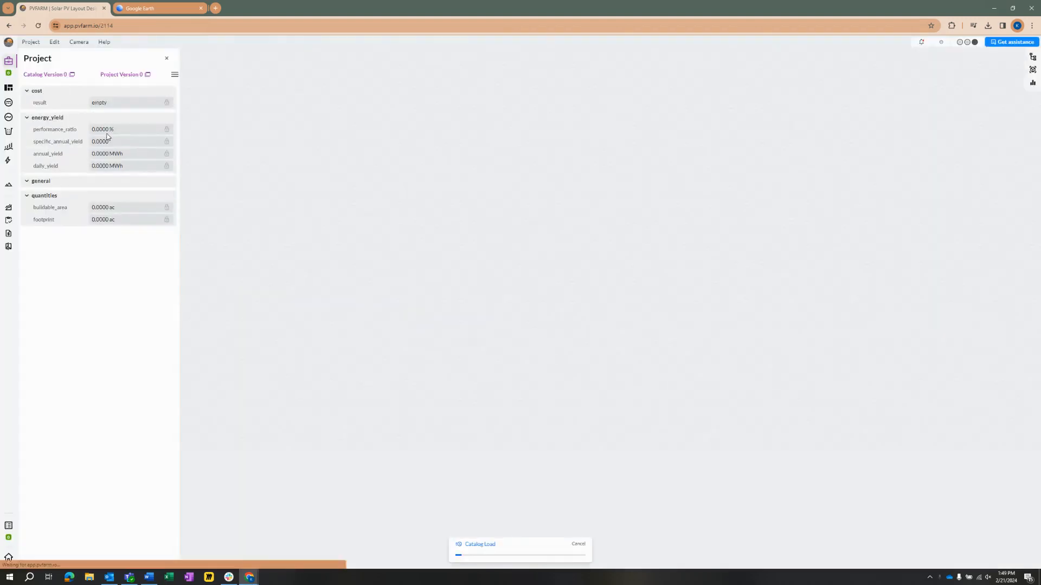
Step: Import the boundary file Untitled (3).kml from the Downloads folder into the project and close the import dialog
{"action": "left_click", "coordinate": [31, 42]}
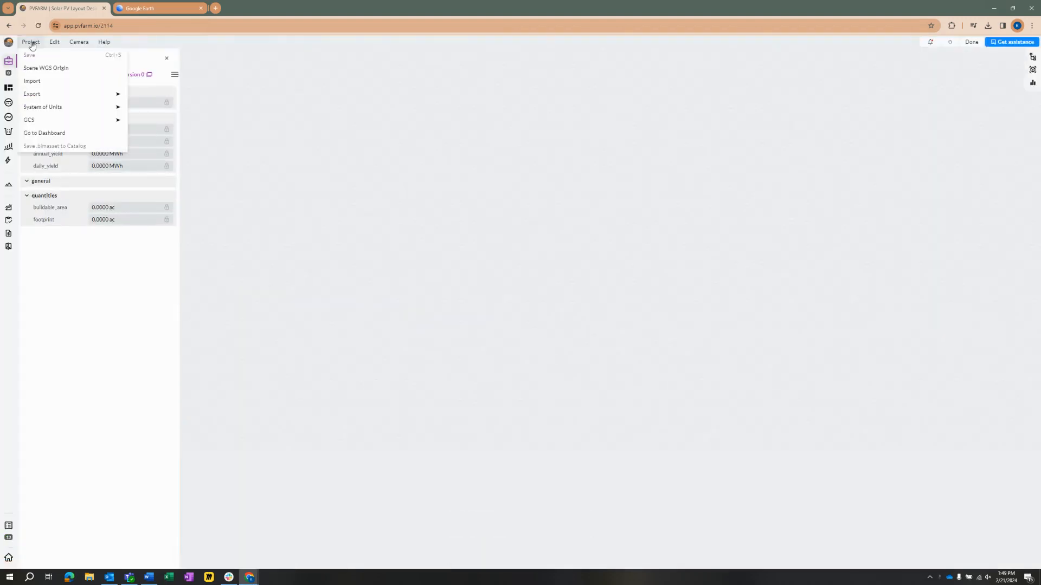
{"action": "left_click", "coordinate": [50, 87]}
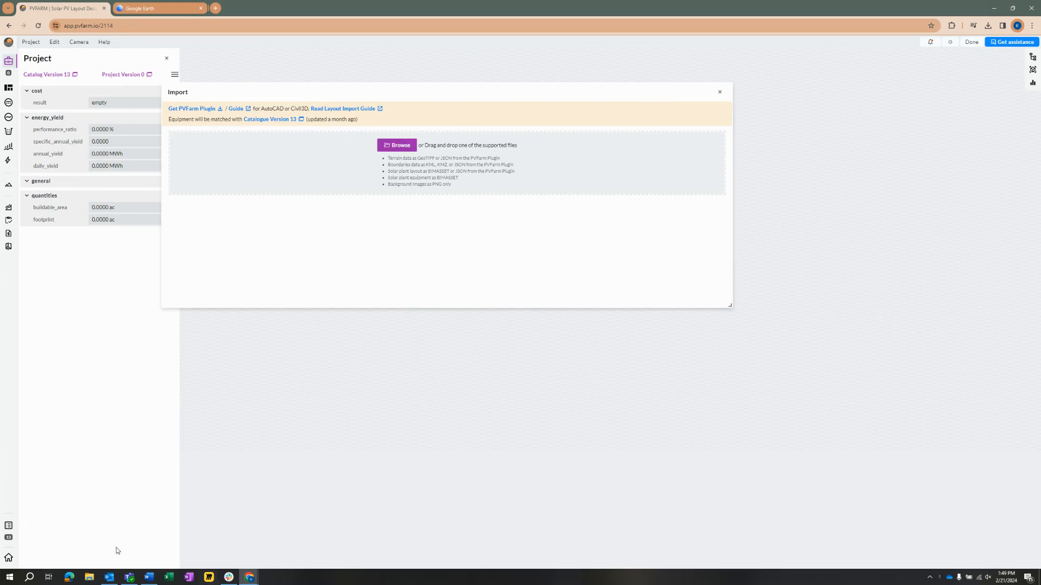
{"action": "left_click", "coordinate": [396, 147]}
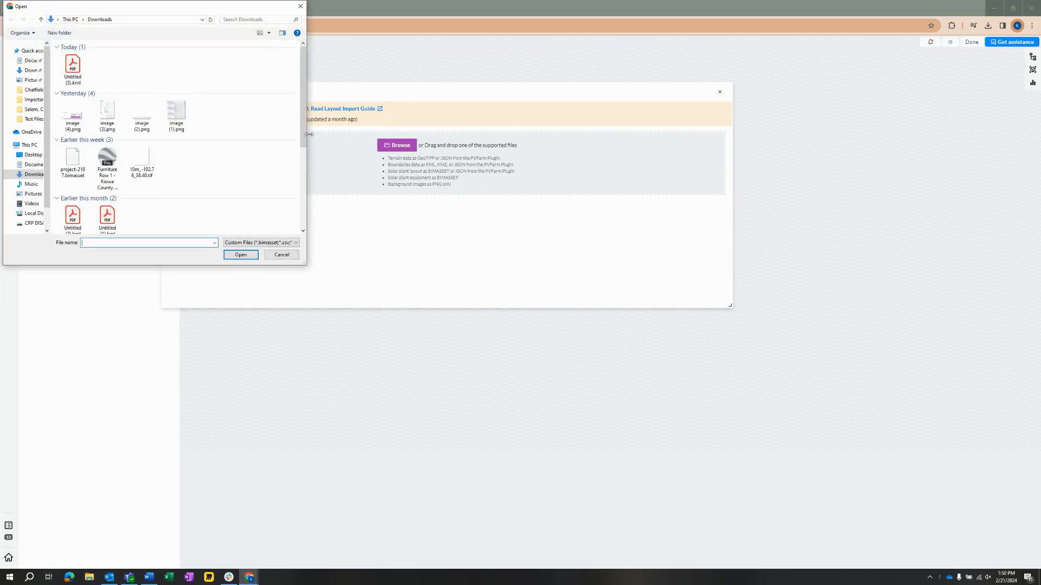
{"action": "double_click", "coordinate": [72, 66]}
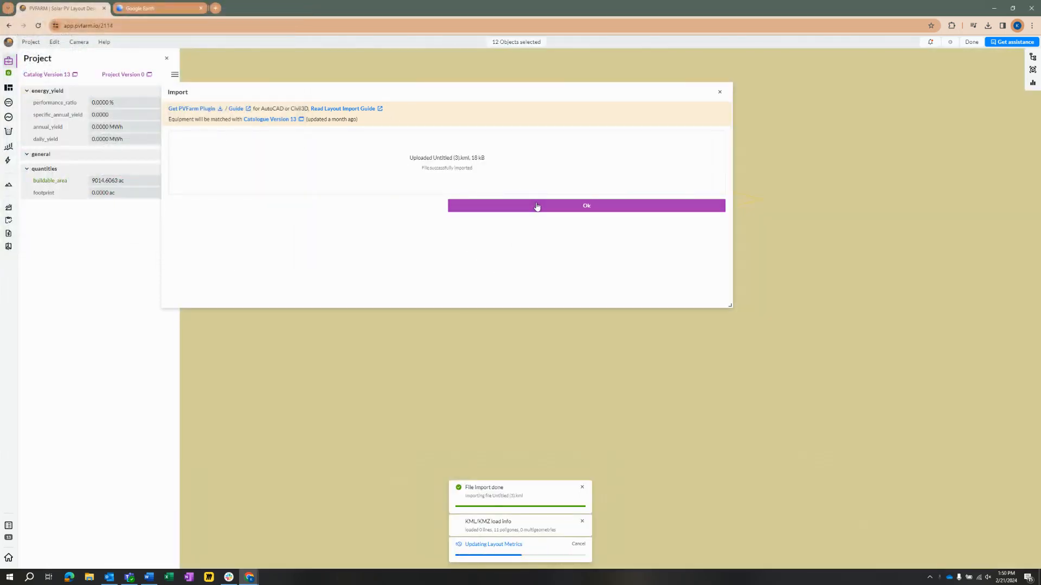
{"action": "left_click", "coordinate": [537, 206]}
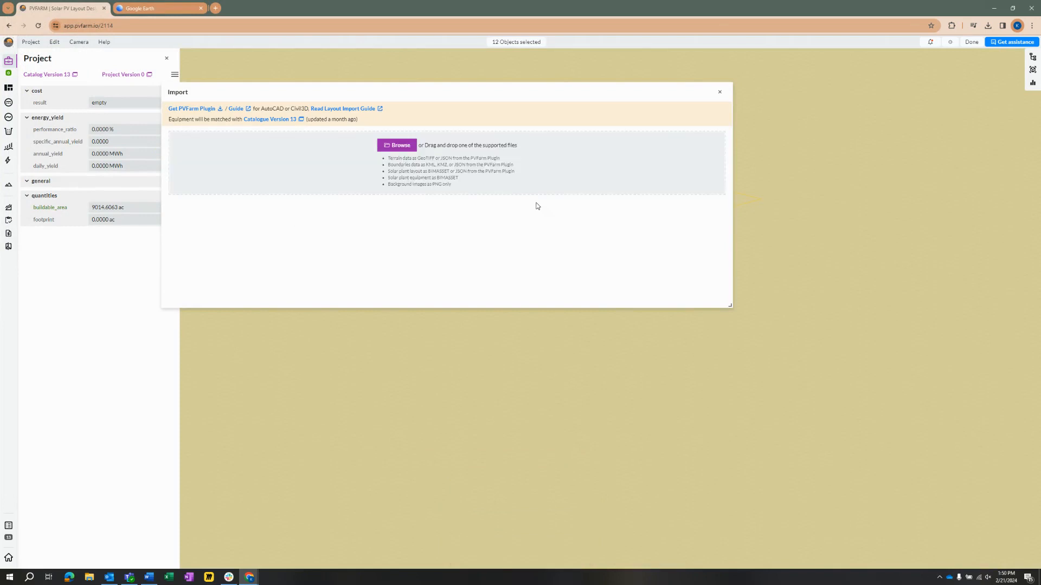
{"action": "left_click", "coordinate": [720, 95]}
Step: Fit all imported boundaries into a view from above and clear the selection
{"action": "scroll", "coordinate": [639, 311], "scroll_direction": "down", "scroll_amount": 2}
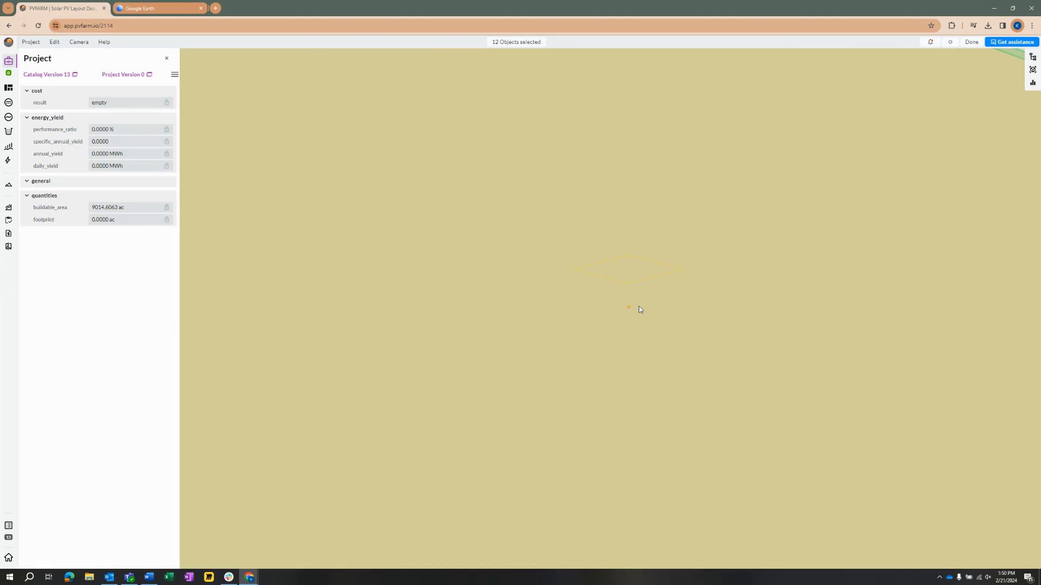
{"action": "key", "text": "t"}
{"action": "key", "text": "f"}
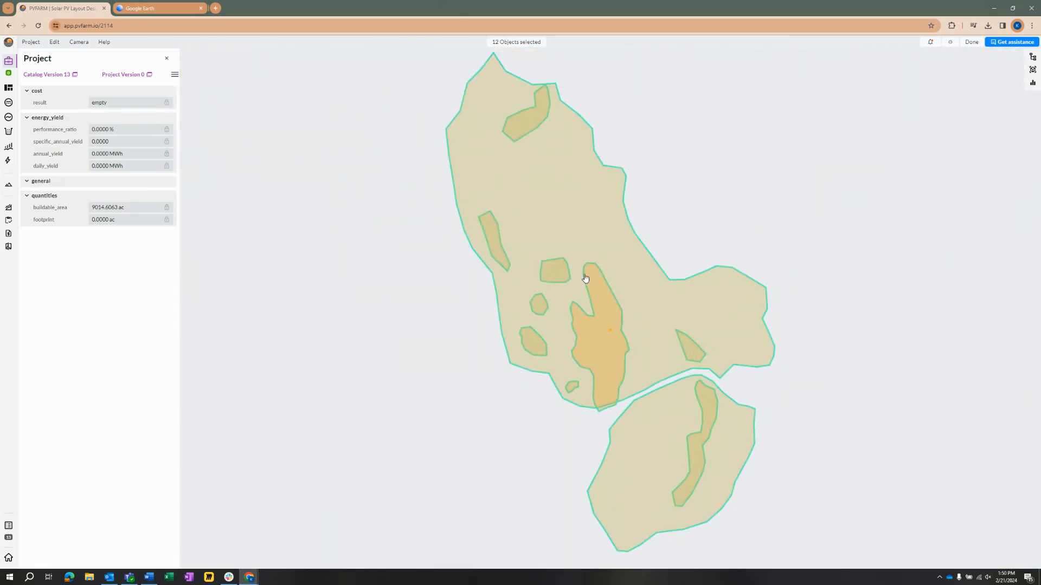
{"action": "left_click", "coordinate": [594, 180]}
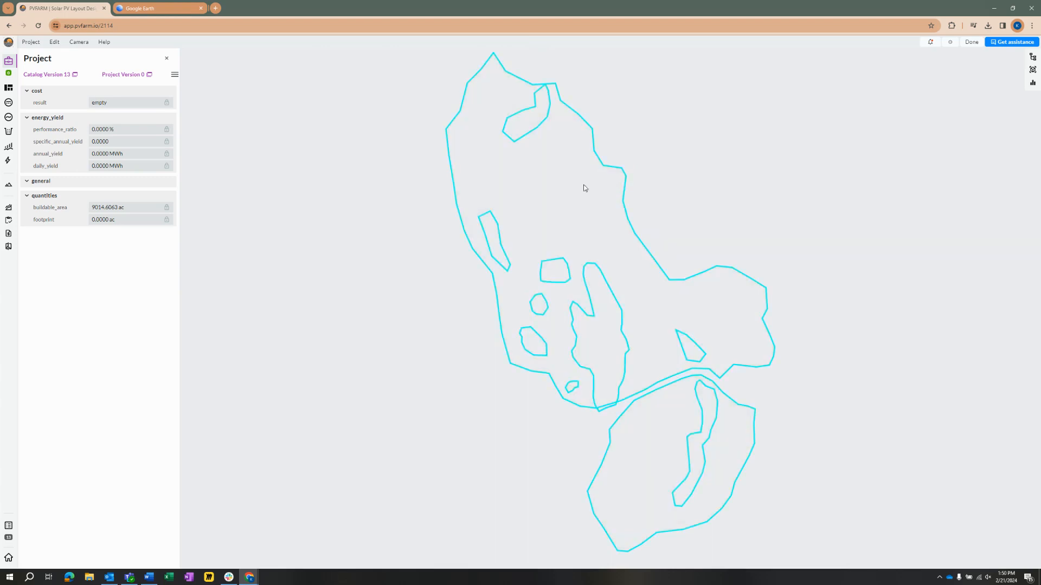
Step: Inspect the Lake/ Exclusion boundary's object details, including its name and boundary type, and deselect it
{"action": "left_click", "coordinate": [595, 274]}
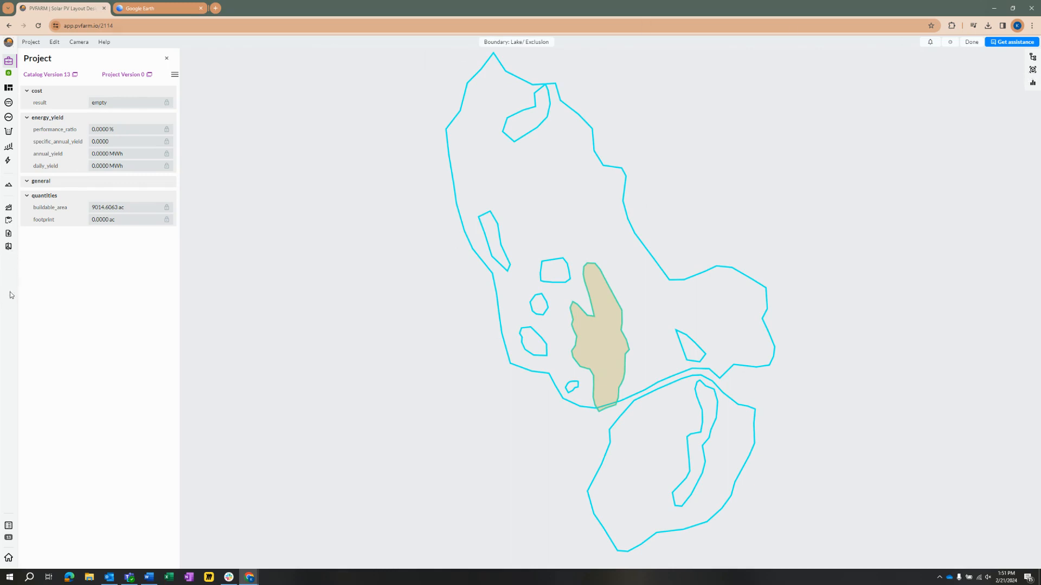
{"action": "left_click", "coordinate": [1033, 70]}
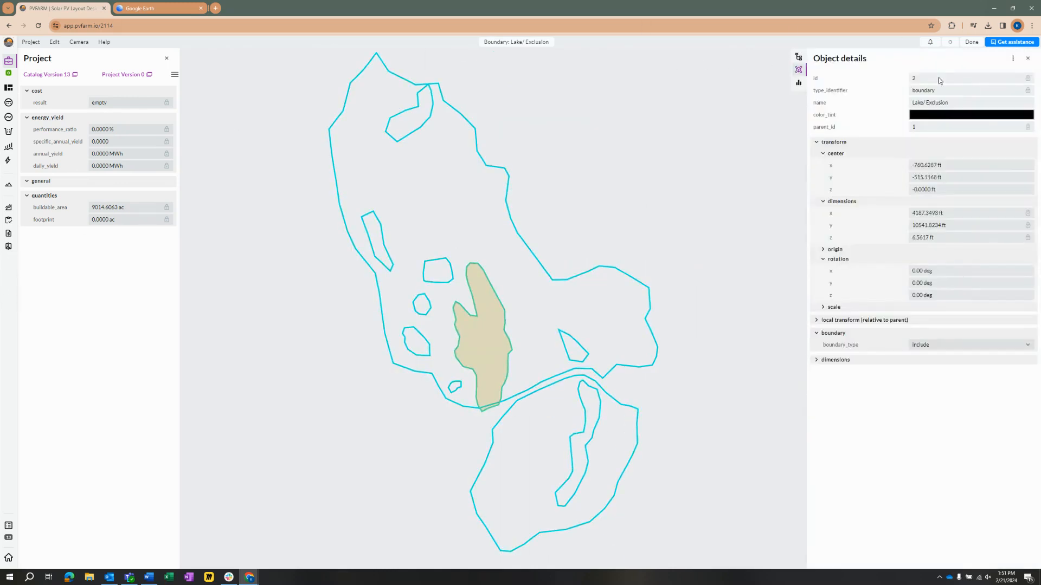
{"action": "left_click", "coordinate": [1013, 61]}
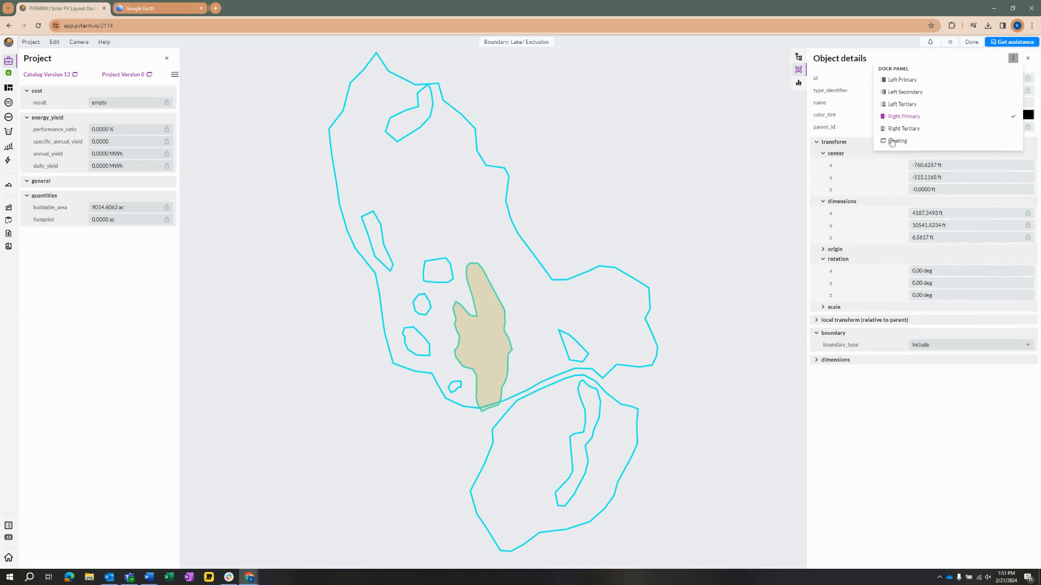
{"action": "left_click", "coordinate": [1011, 60]}
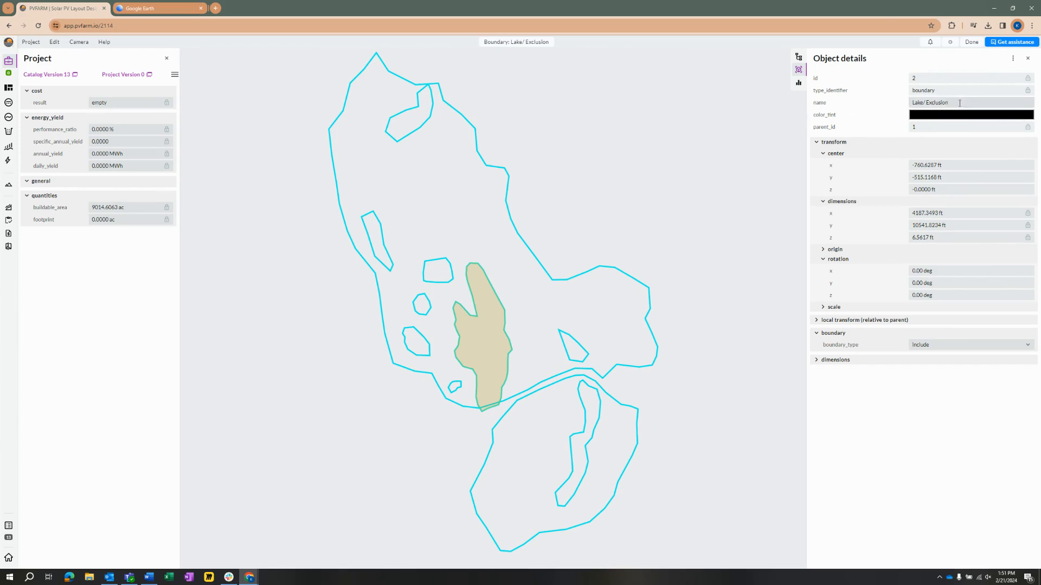
{"action": "left_click_drag", "start_coordinate": [957, 103], "coordinate": [888, 103]}
{"action": "left_click", "coordinate": [888, 103]}
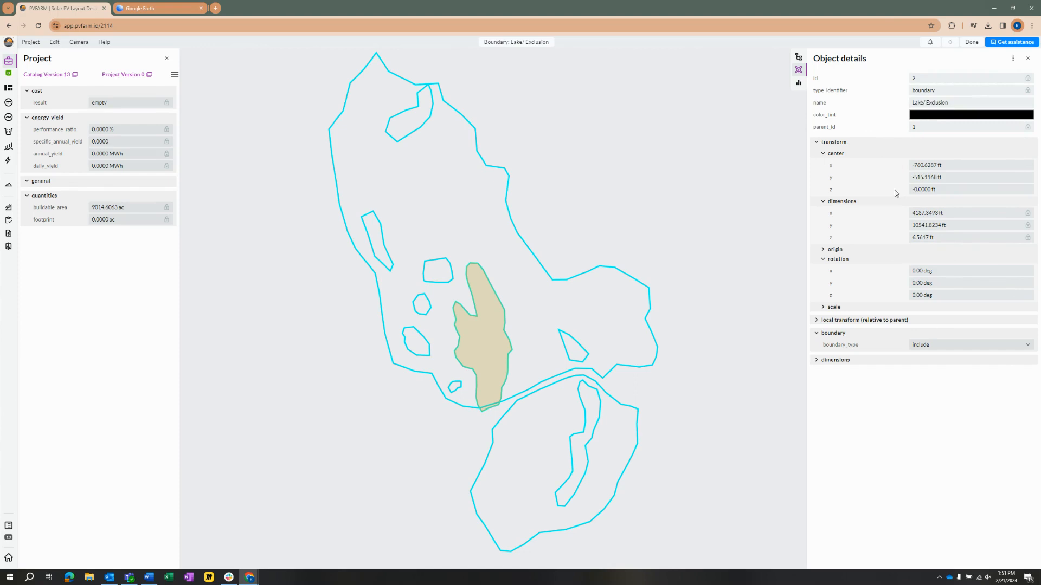
{"action": "left_click", "coordinate": [956, 103]}
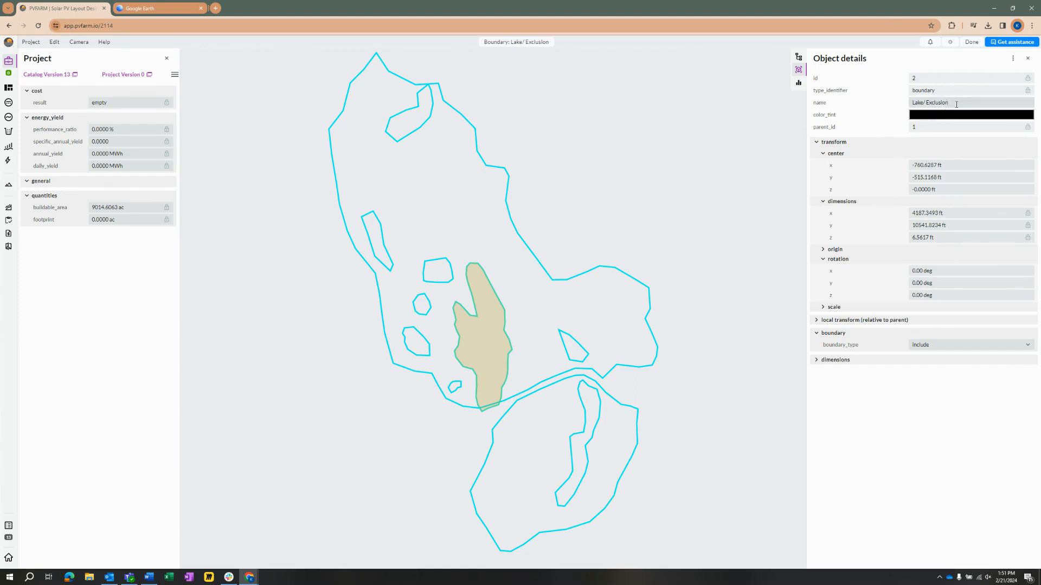
{"action": "left_click", "coordinate": [703, 207]}
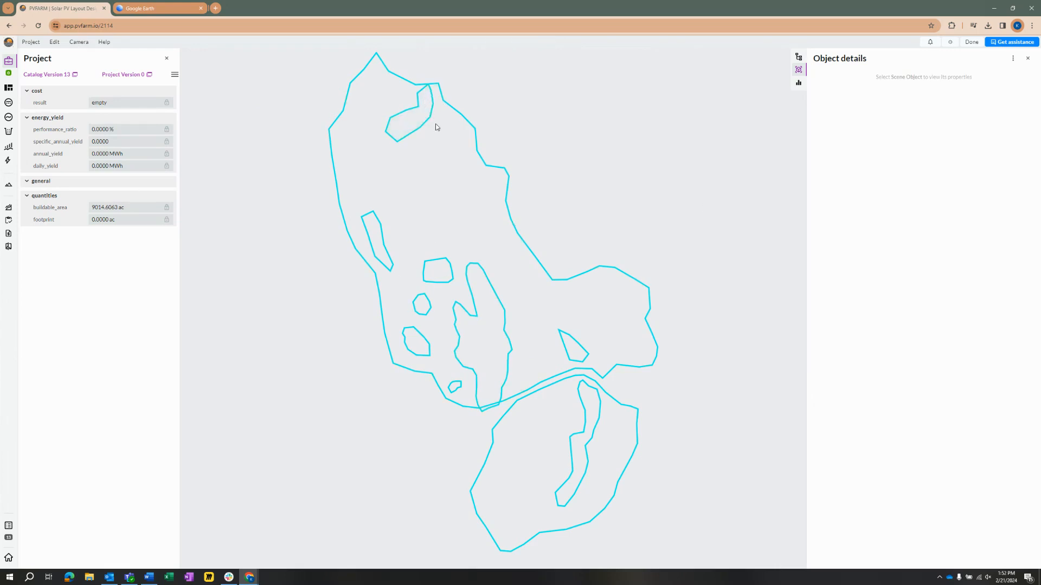
Step: Select all boundaries from Lake/ Exclusion_2 through exclusion_10 under the imported KML and set their boundary type to exclude
{"action": "left_click", "coordinate": [798, 57]}
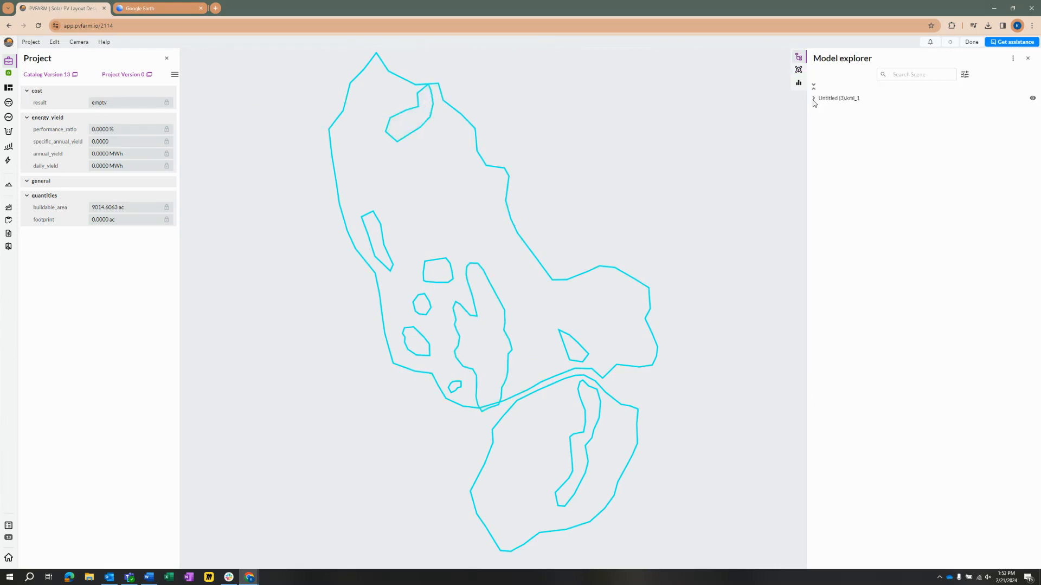
{"action": "left_click", "coordinate": [814, 98]}
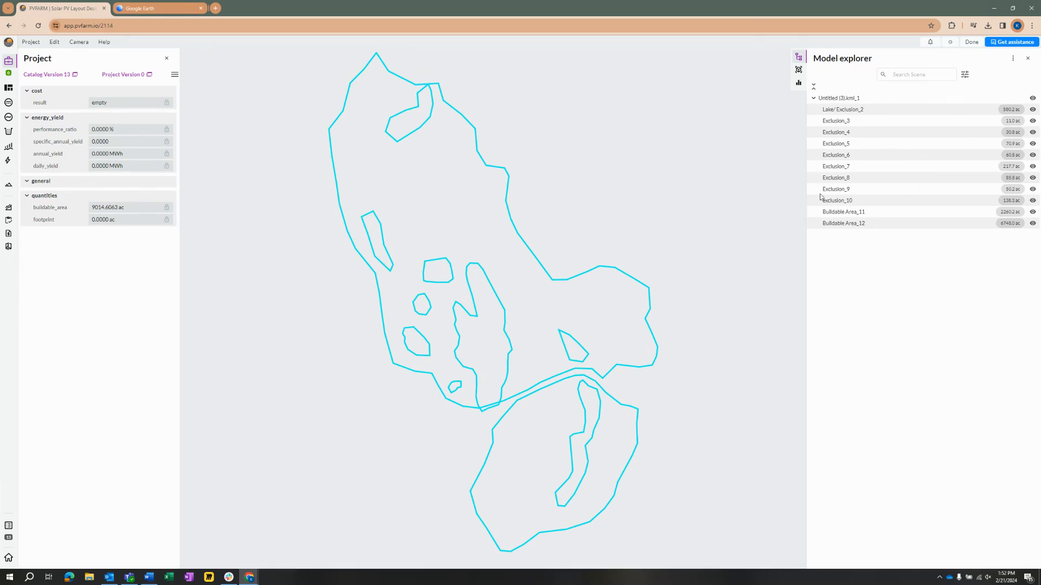
{"action": "left_click", "coordinate": [856, 110]}
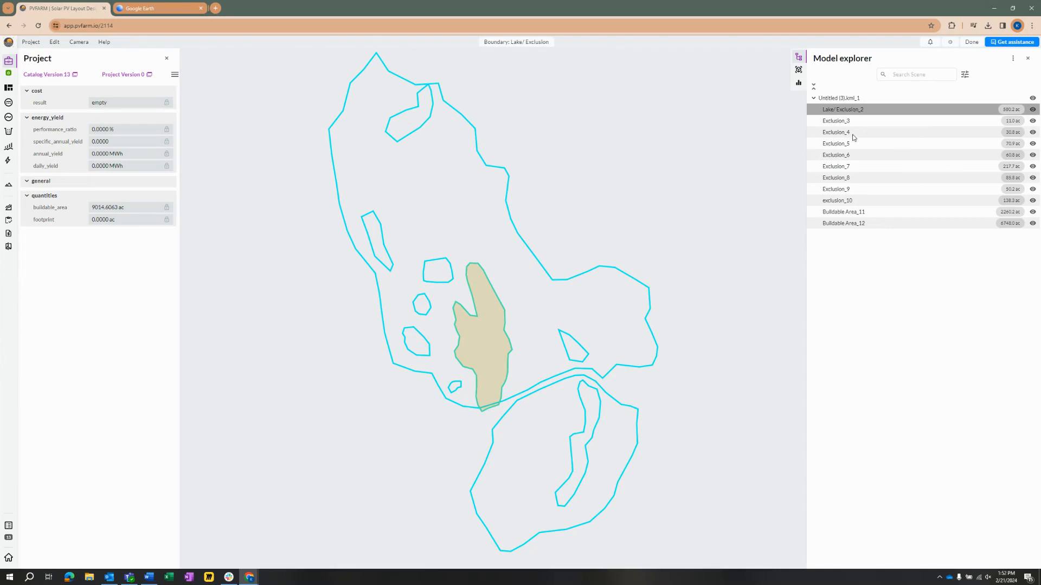
{"action": "left_click", "coordinate": [842, 200], "text": "shift"}
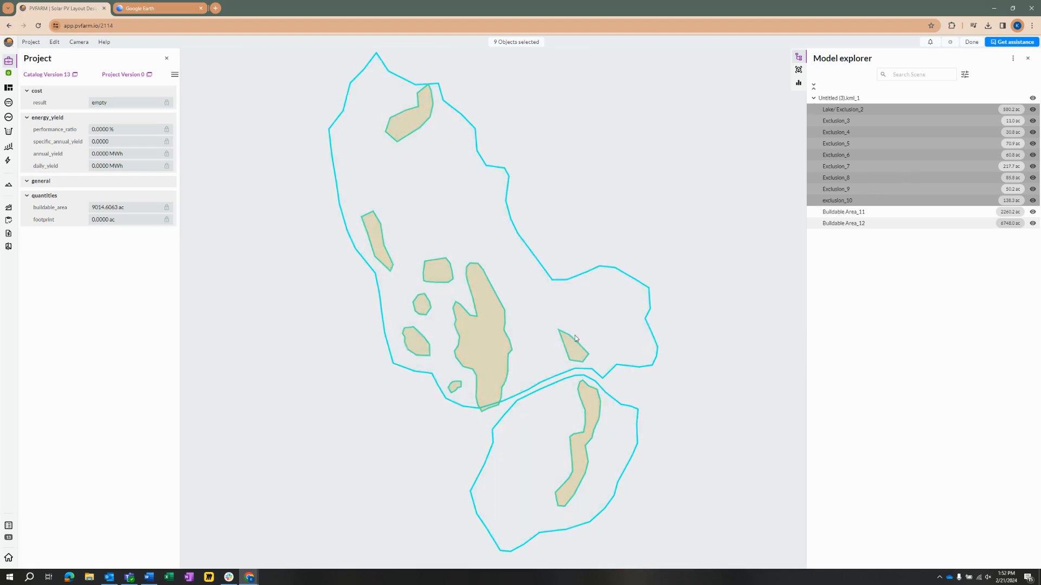
{"action": "left_click", "coordinate": [799, 70]}
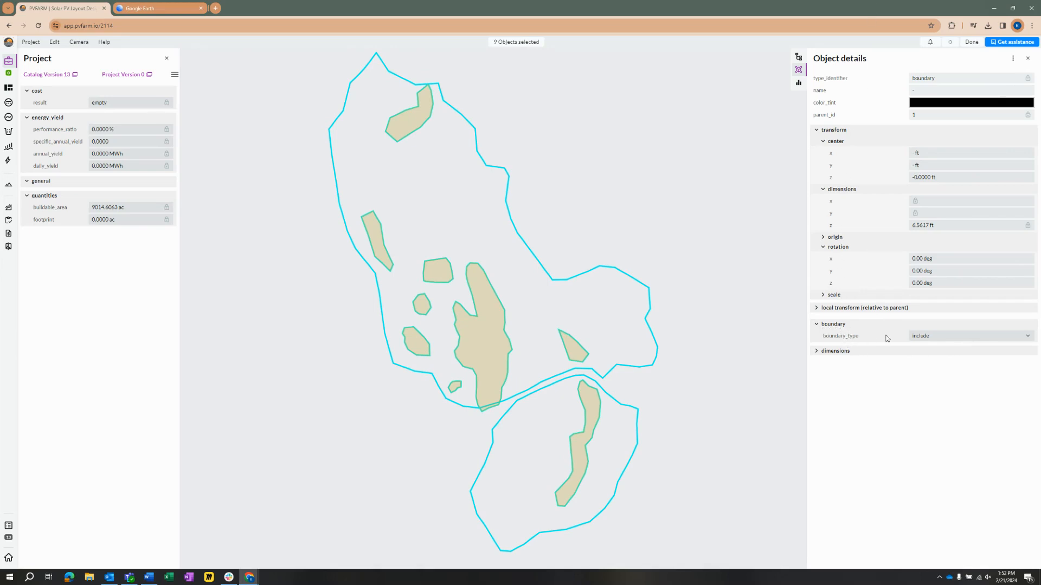
{"action": "left_click", "coordinate": [950, 337]}
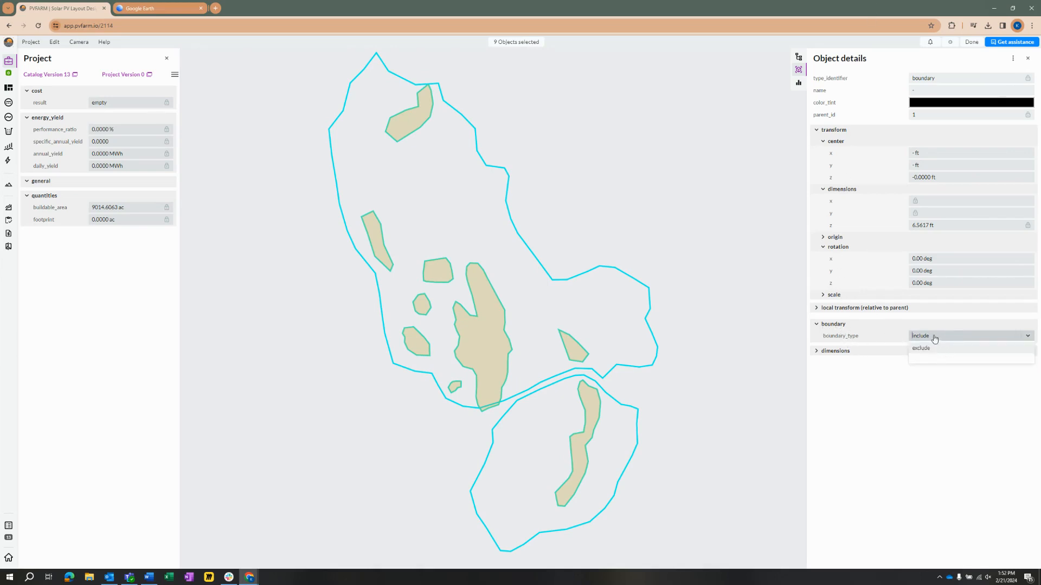
{"action": "left_click", "coordinate": [923, 349]}
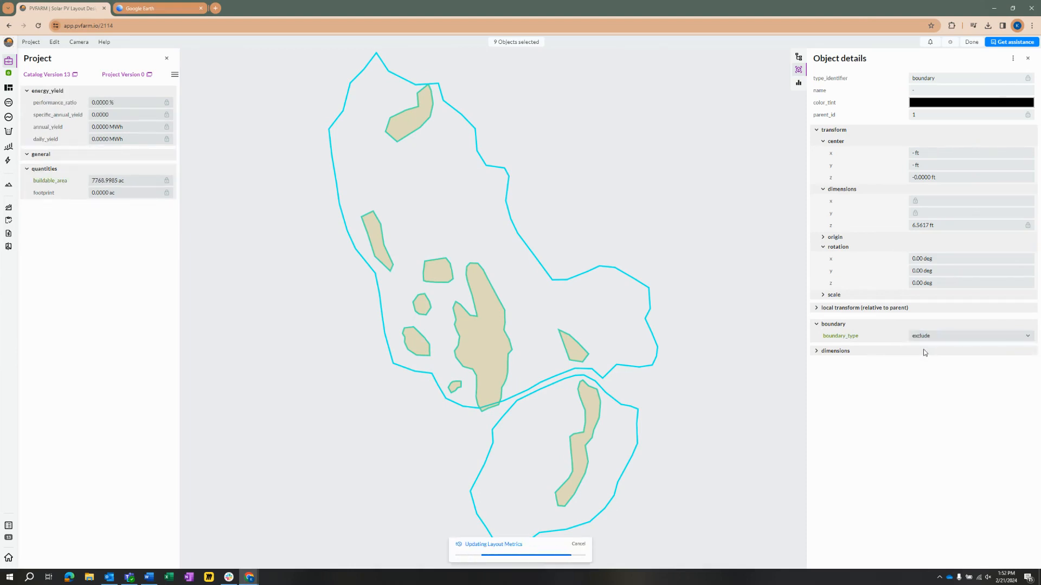
Step: Change the color tint of the selected exclusion boundaries to bright red and deselect them
{"action": "left_click", "coordinate": [924, 102]}
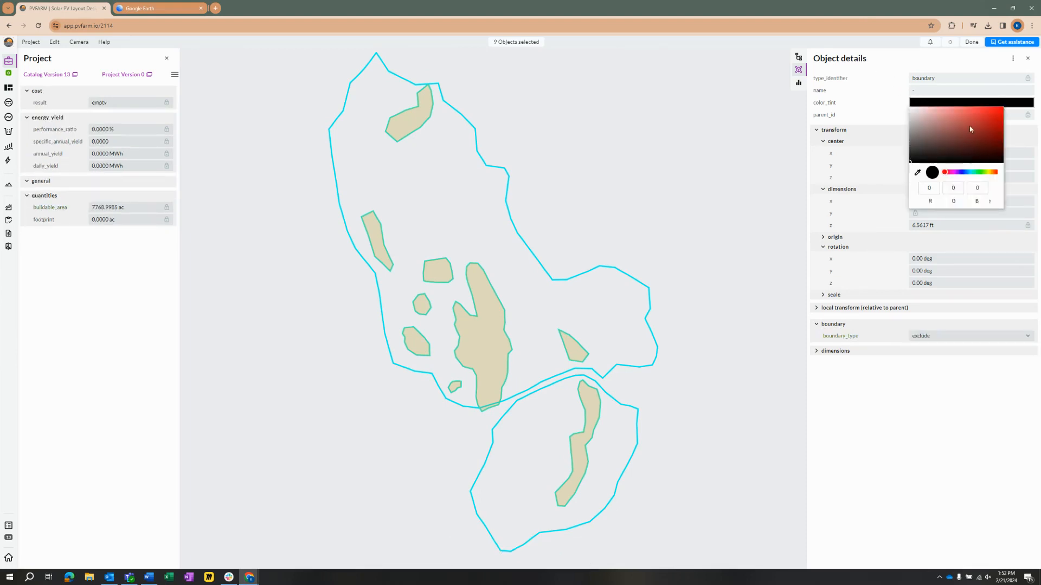
{"action": "left_click_drag", "start_coordinate": [970, 134], "coordinate": [1005, 112]}
{"action": "left_click", "coordinate": [894, 101]}
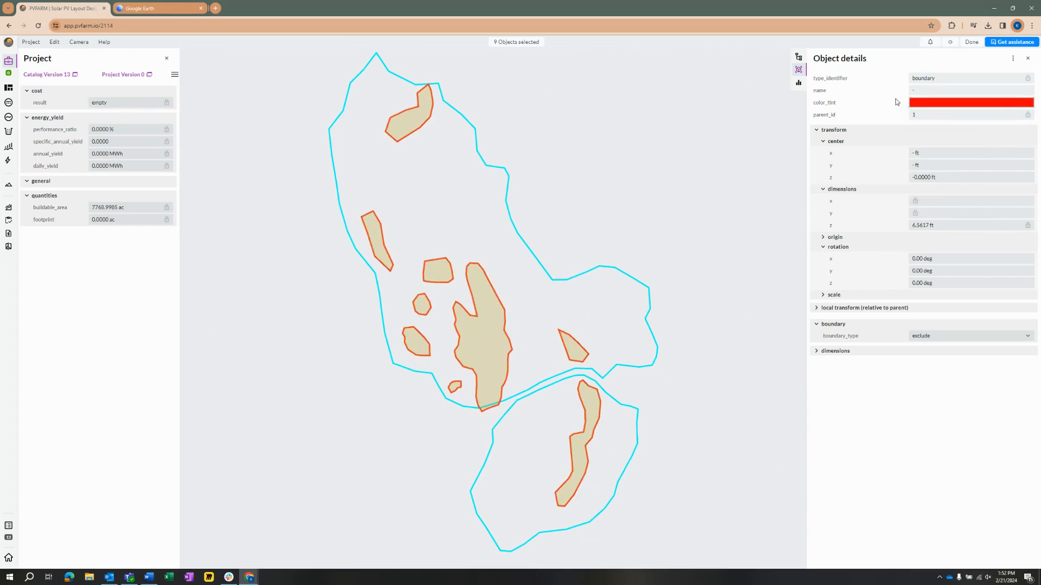
{"action": "left_click", "coordinate": [682, 103]}
{"action": "scroll", "coordinate": [682, 103], "scroll_direction": "up", "scroll_amount": 1}
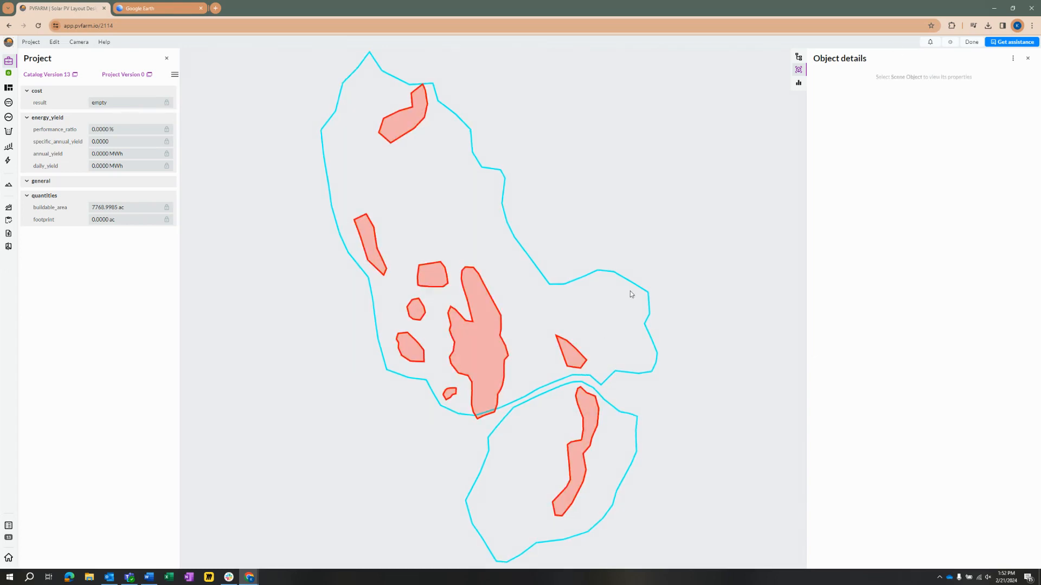
Step: Select both Buildable Area boundaries under the imported KML, check their boundary type in the object details, and deselect them
{"action": "left_click", "coordinate": [798, 67]}
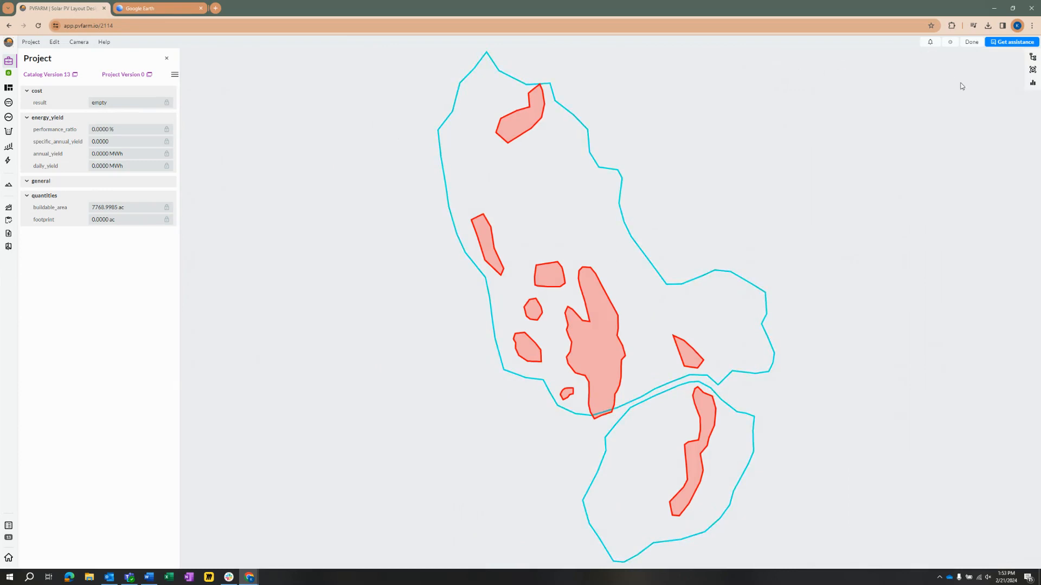
{"action": "left_click", "coordinate": [1032, 56]}
{"action": "left_click", "coordinate": [833, 98]}
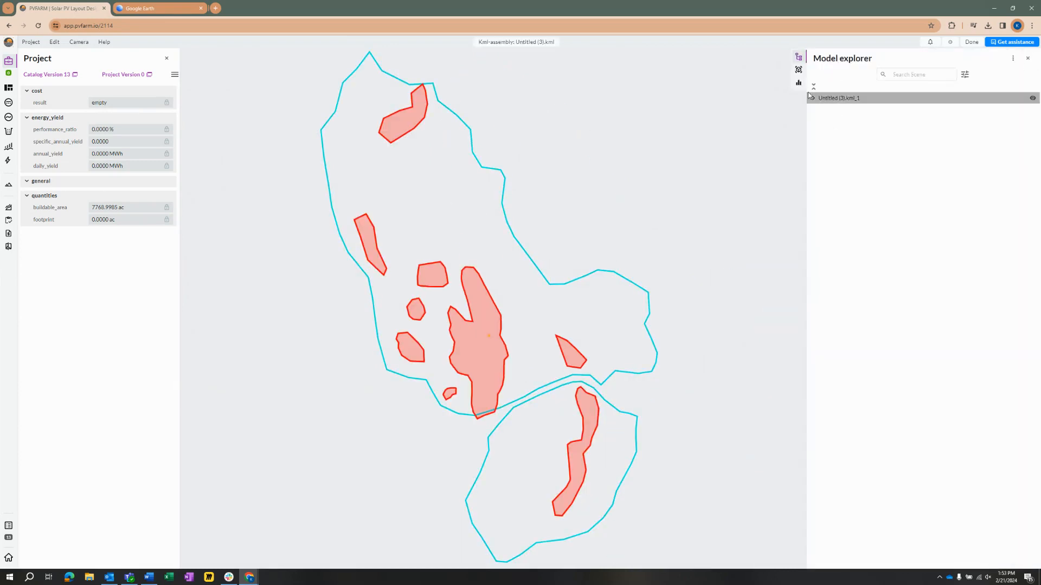
{"action": "left_click", "coordinate": [813, 98]}
{"action": "left_click", "coordinate": [845, 213]}
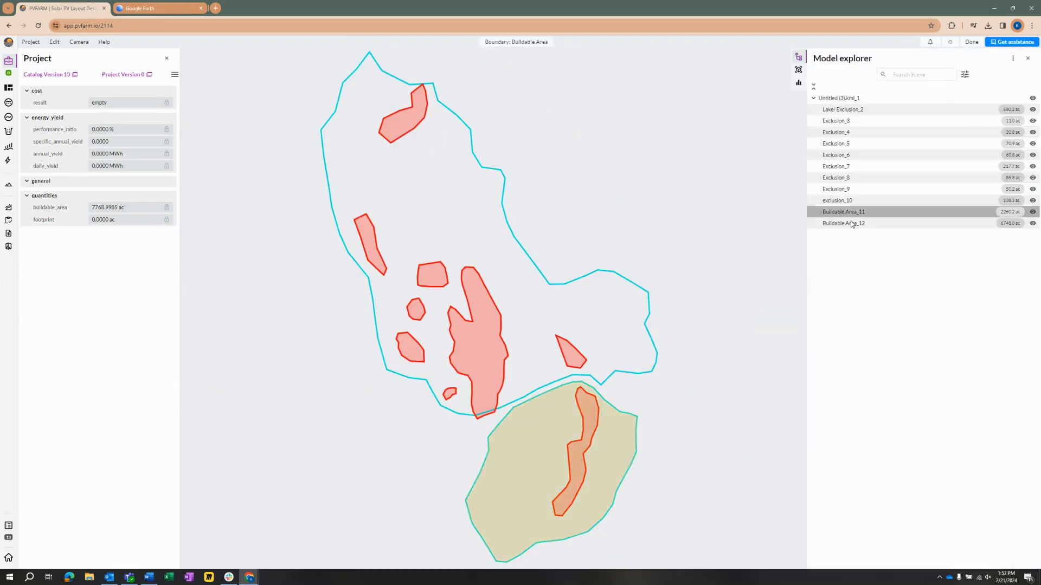
{"action": "left_click", "coordinate": [851, 223], "text": "shift"}
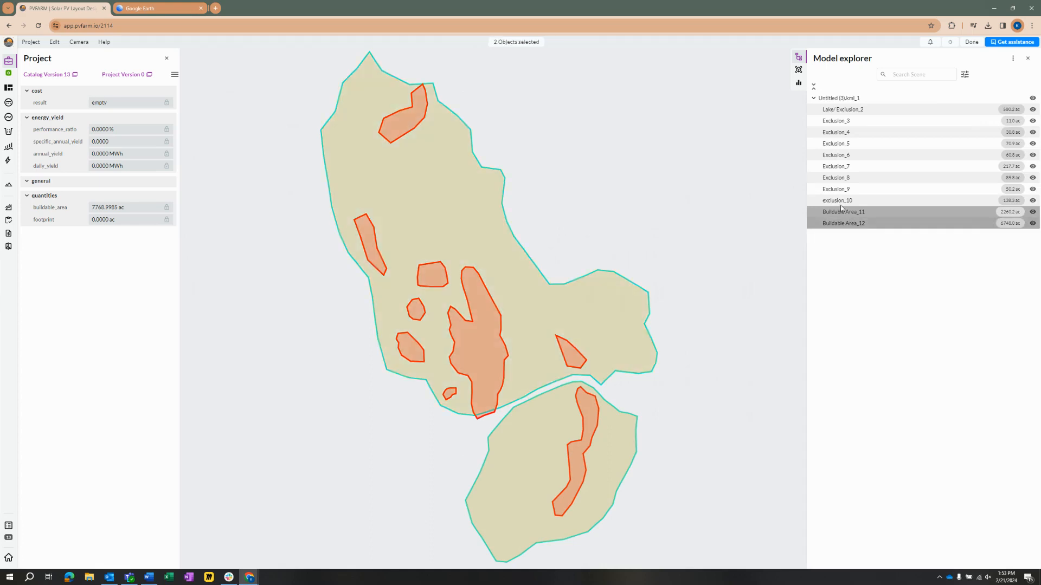
{"action": "left_click", "coordinate": [798, 71]}
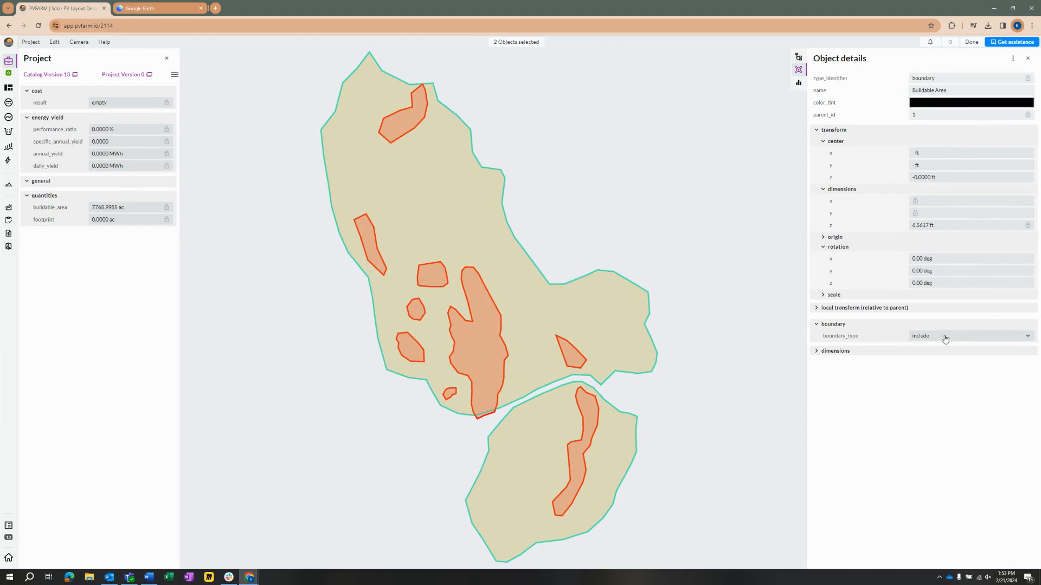
{"action": "left_click", "coordinate": [690, 145]}
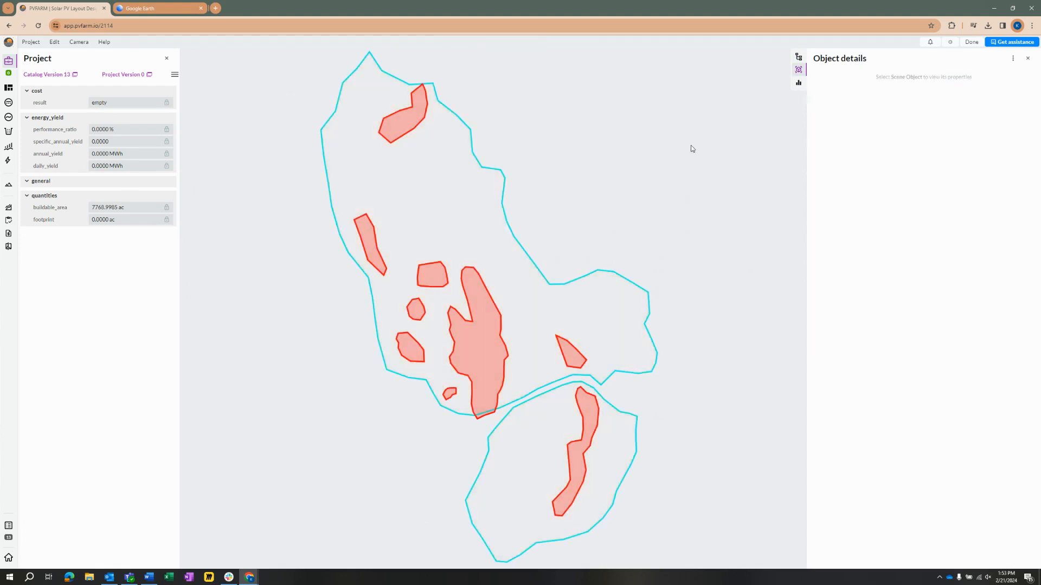
Step: Start saving a new project version, naming the project Chatfield Hollow and setting its availability to Company
{"action": "scroll", "coordinate": [513, 216], "scroll_direction": "down", "scroll_amount": 3}
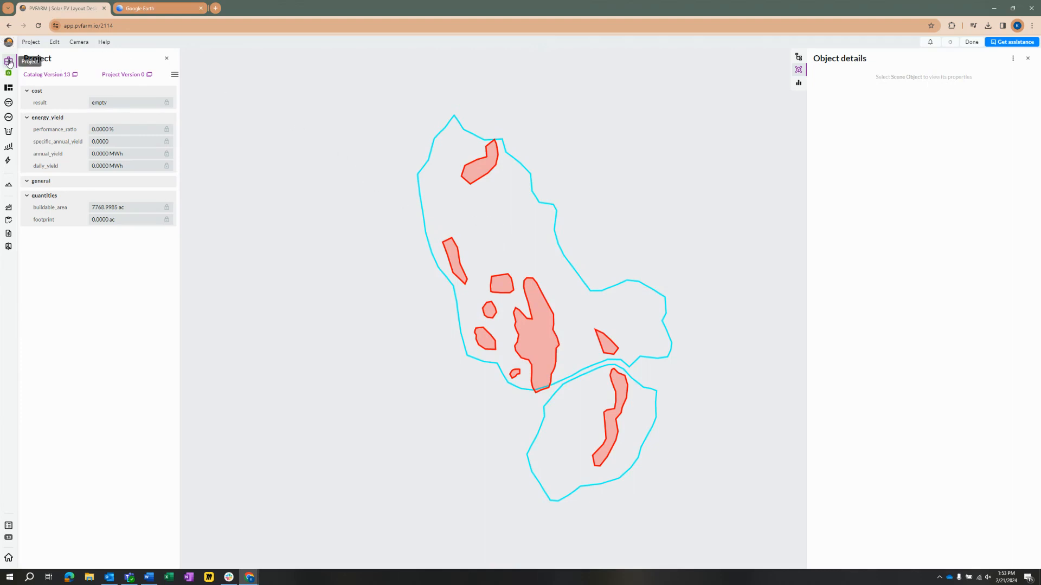
{"action": "left_click", "coordinate": [128, 79]}
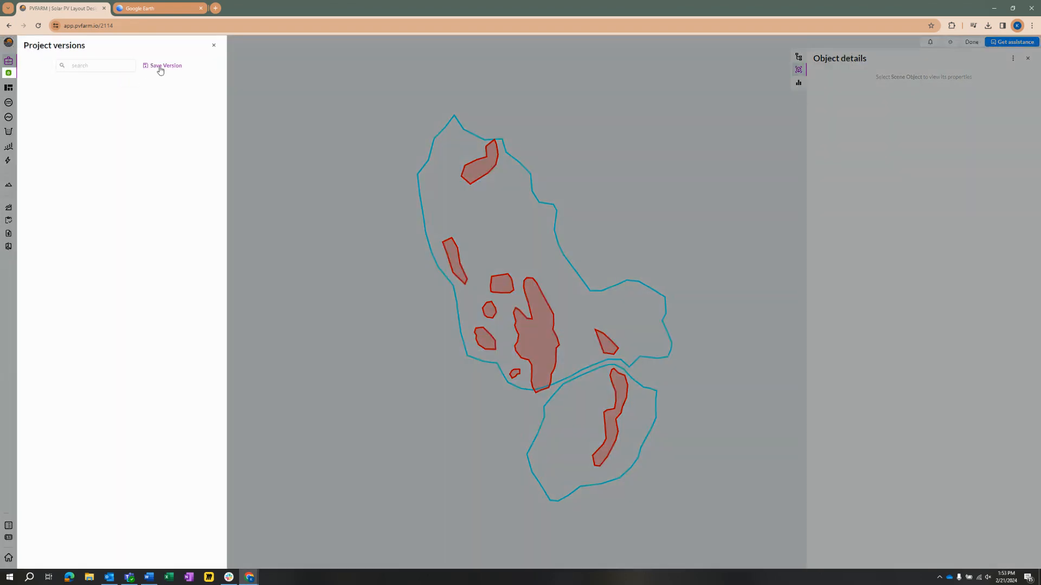
{"action": "left_click", "coordinate": [158, 71]}
{"action": "left_click", "coordinate": [169, 85]}
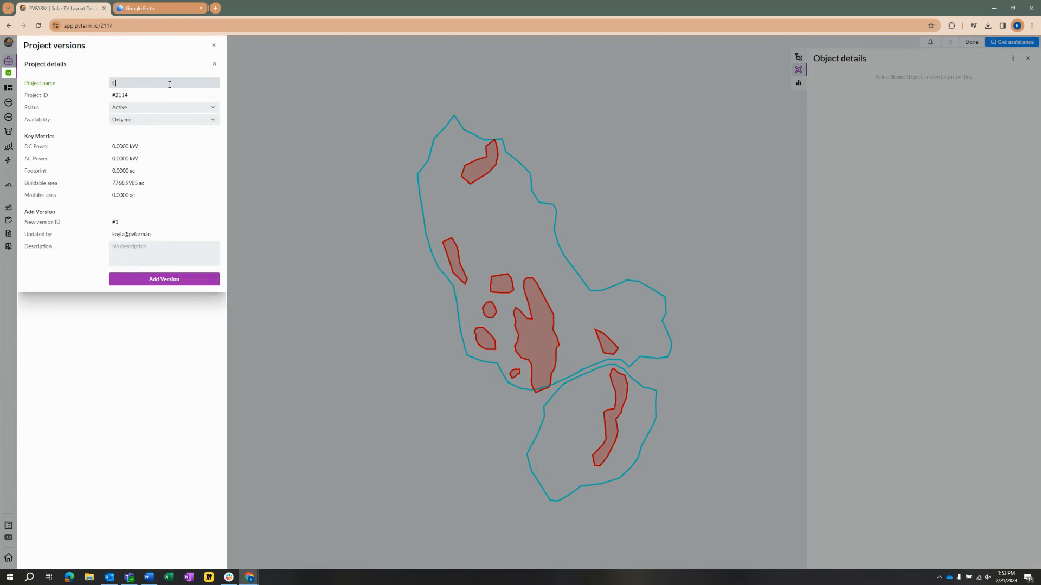
{"action": "type", "text": "Hollow"}
{"action": "left_click", "coordinate": [178, 107]}
{"action": "left_click", "coordinate": [183, 120]}
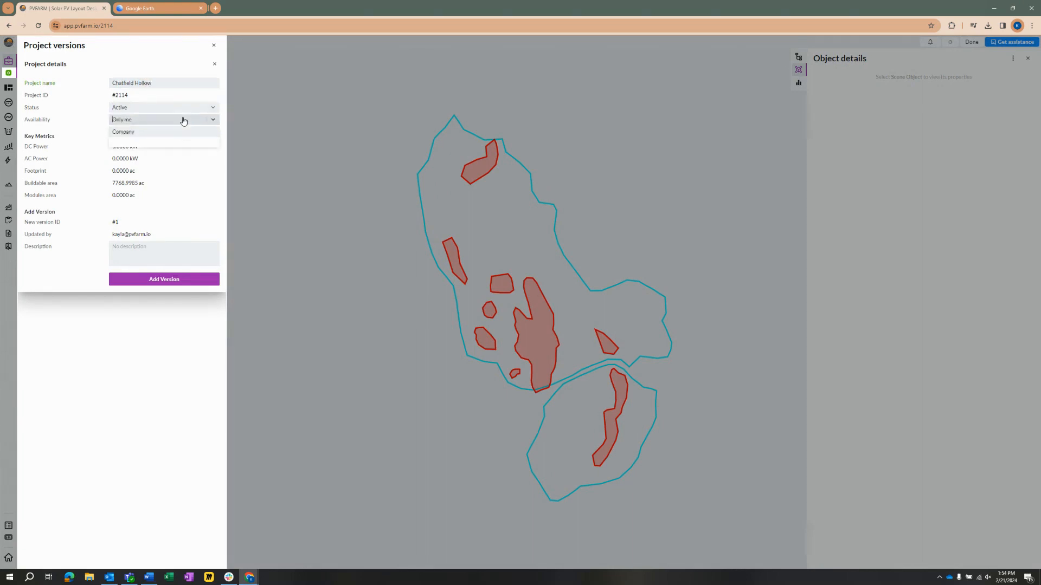
{"action": "left_click", "coordinate": [152, 134]}
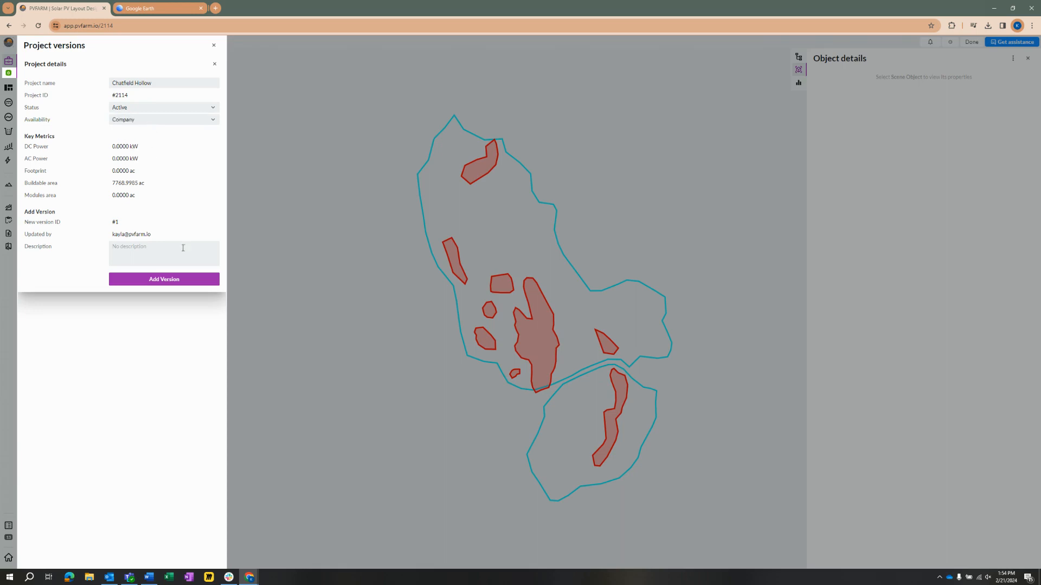
Step: Describe the new project version as "Boundaries Imported" and add it
{"action": "left_click", "coordinate": [157, 248]}
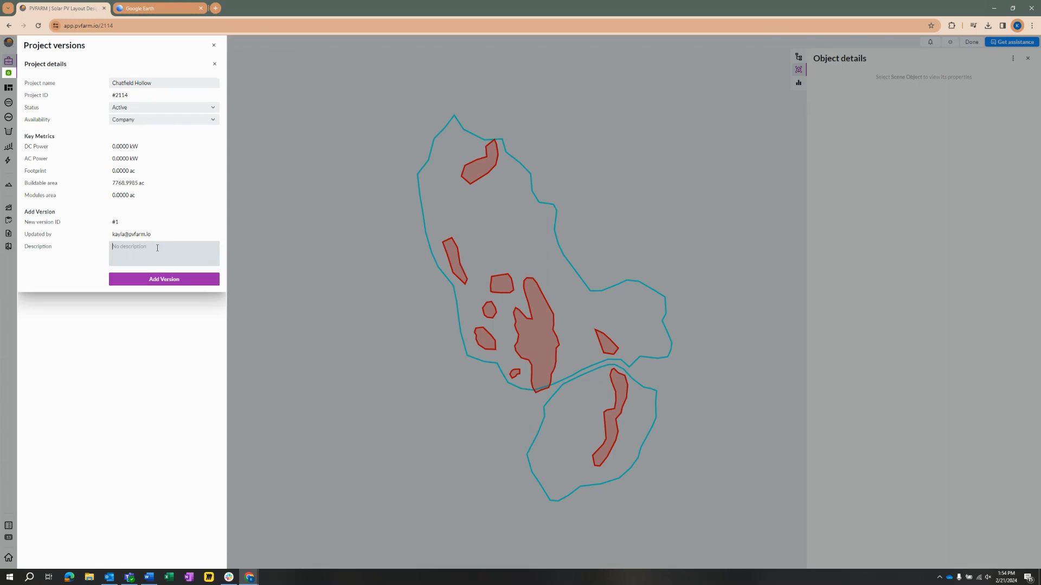
{"action": "type", "text": "Boundaries Imported"}
{"action": "left_click", "coordinate": [181, 281]}
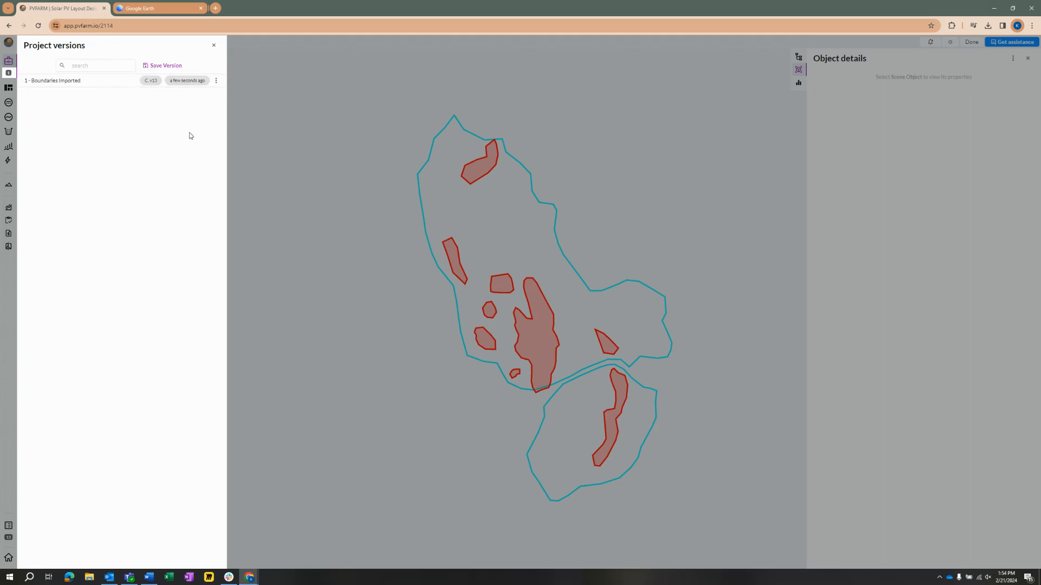
Step: Close the project versions list and reopen the project overview to check the project name and version
{"action": "left_click", "coordinate": [214, 45]}
{"action": "left_click", "coordinate": [167, 58]}
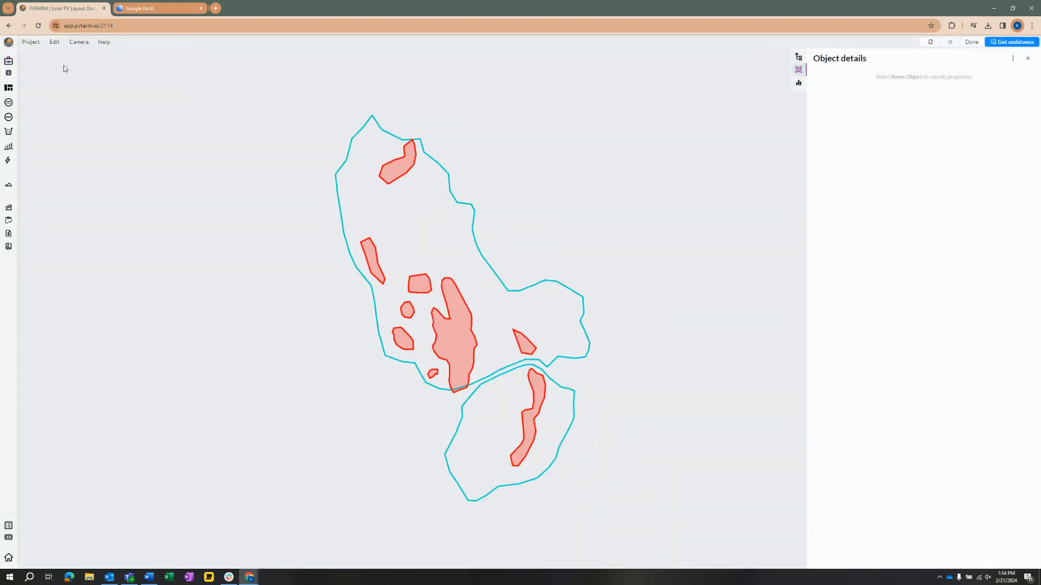
{"action": "left_click", "coordinate": [9, 63]}
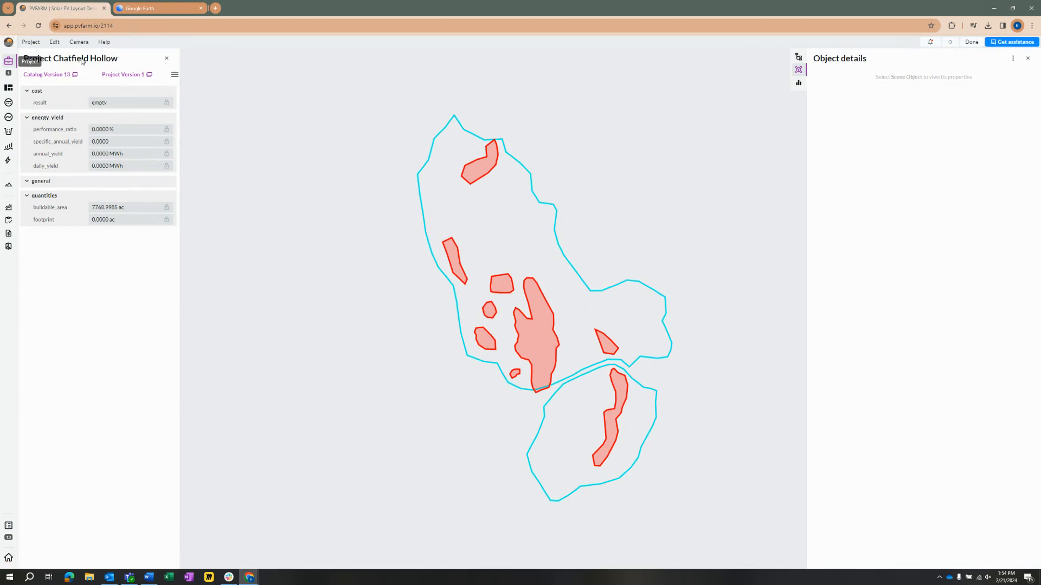